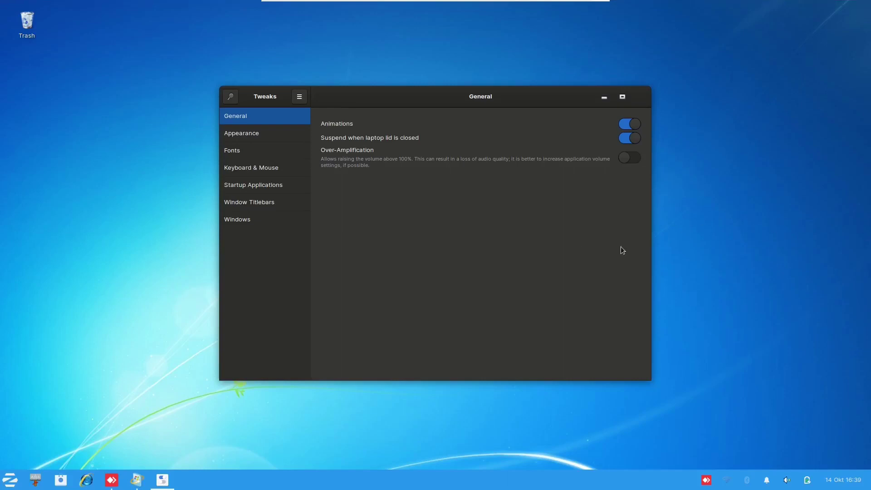
Set the icon theme to Zorin in the Tweaks appearance settings
click(267, 131)
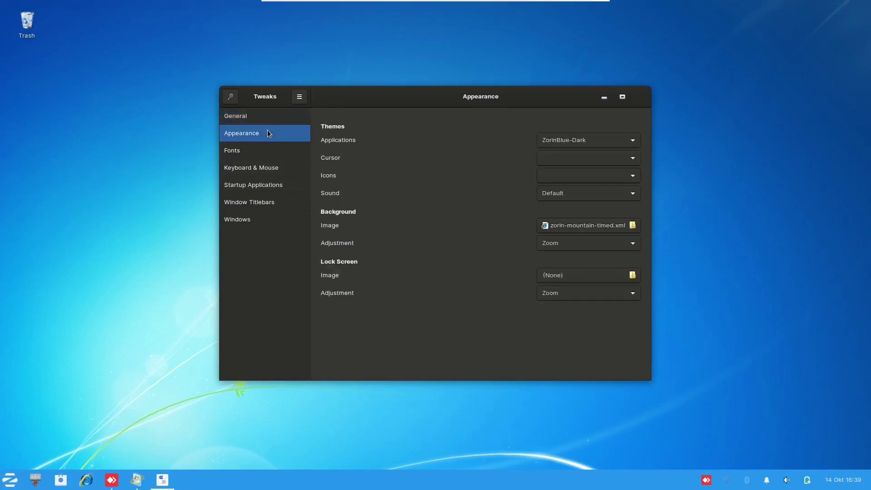
click(593, 176)
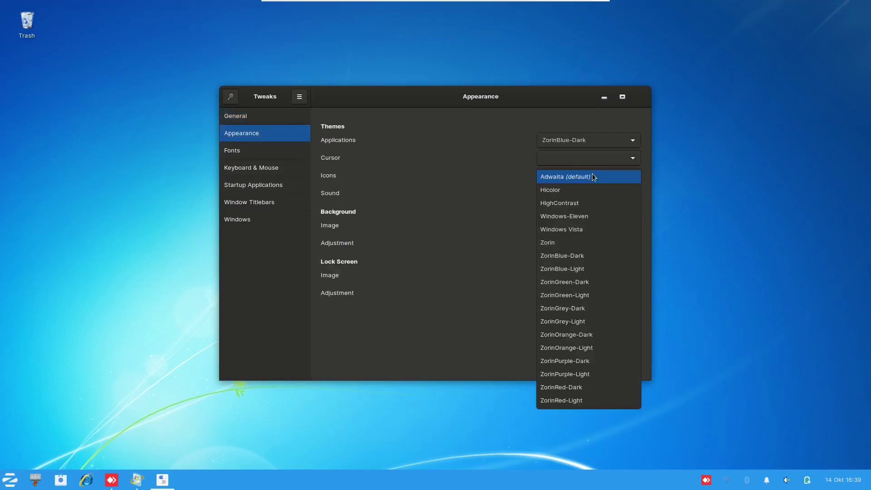
click(593, 242)
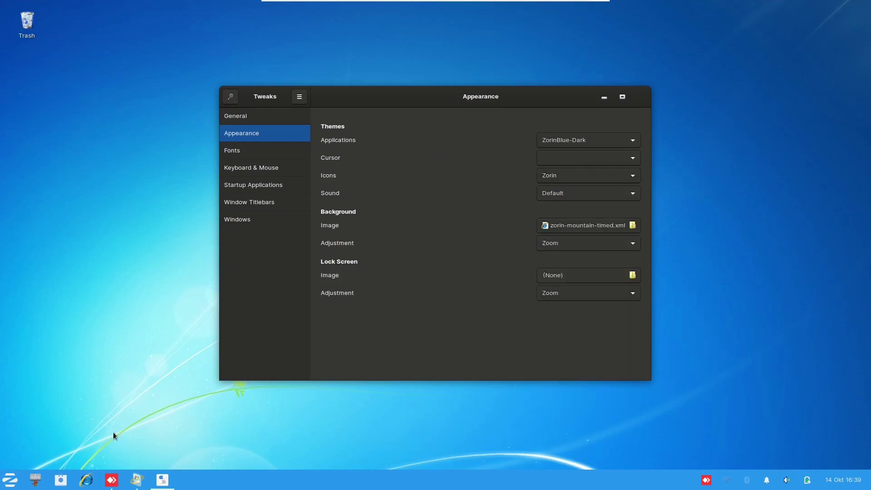
mouse_move(99, 485)
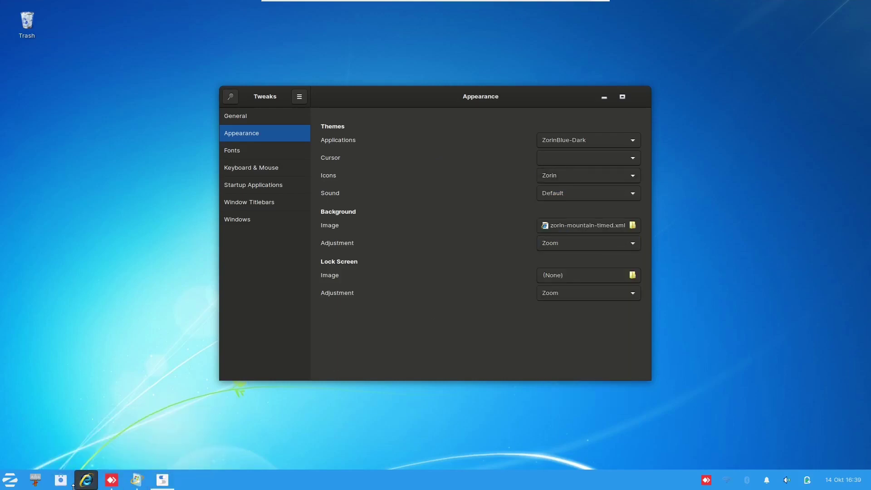
Set the cursor theme to Whiteglass and the sound theme to Zorin
click(591, 159)
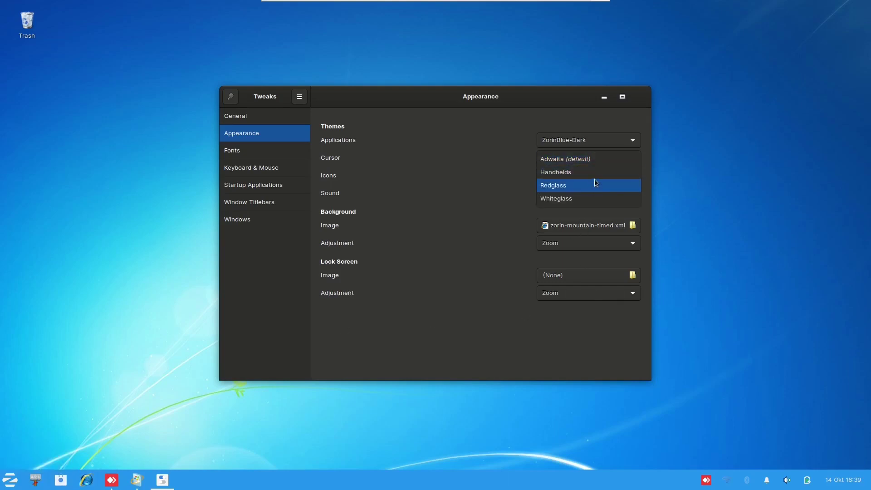
click(595, 198)
click(595, 198)
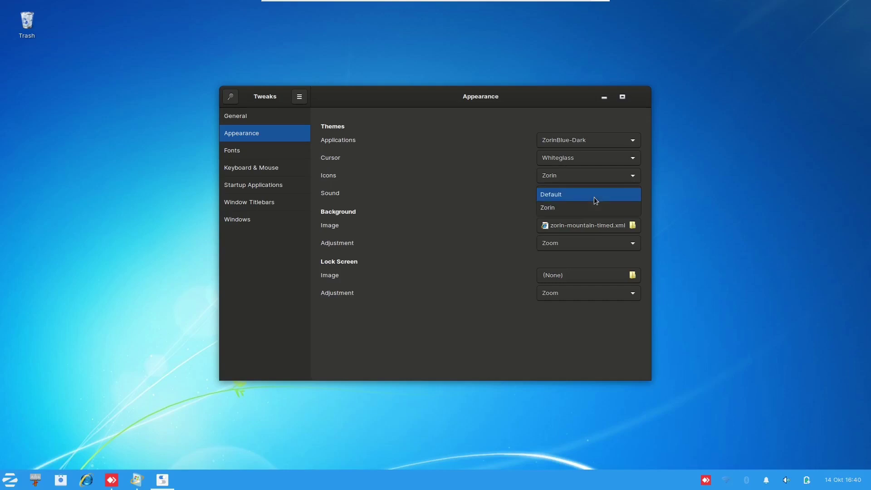
click(594, 207)
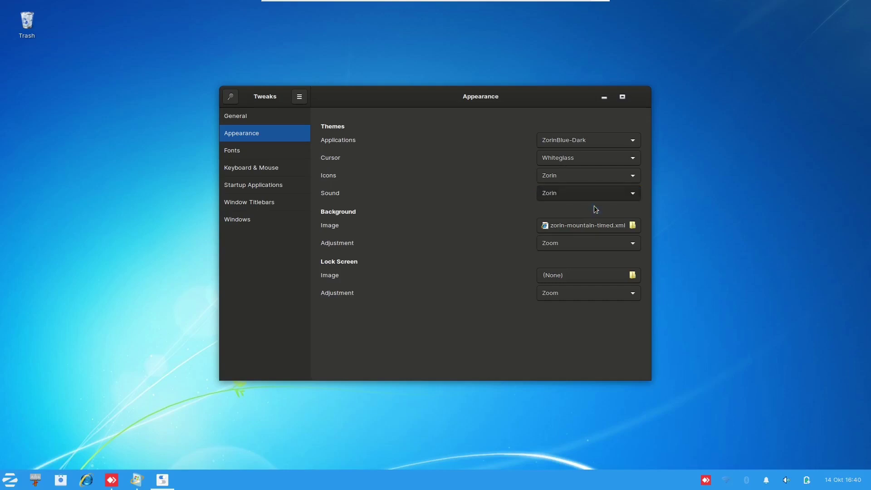
Change the interface text font to Inter Italic and check how it looks in the start menu
click(239, 151)
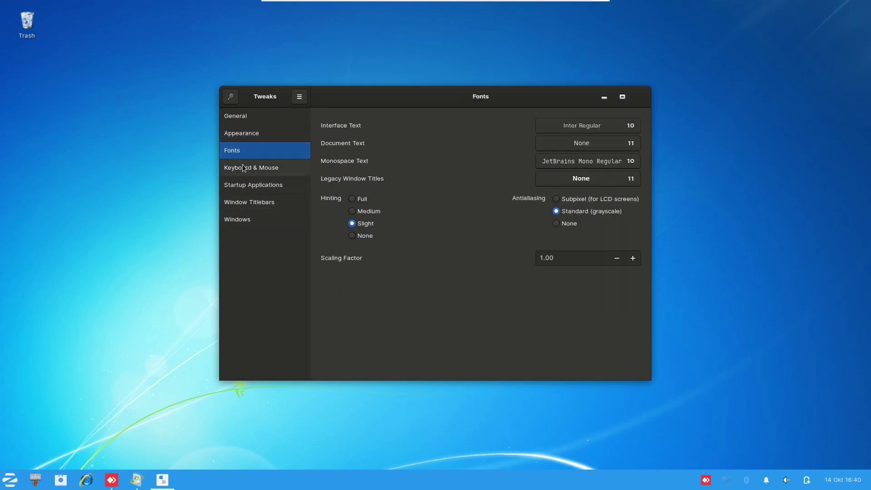
click(242, 166)
click(252, 151)
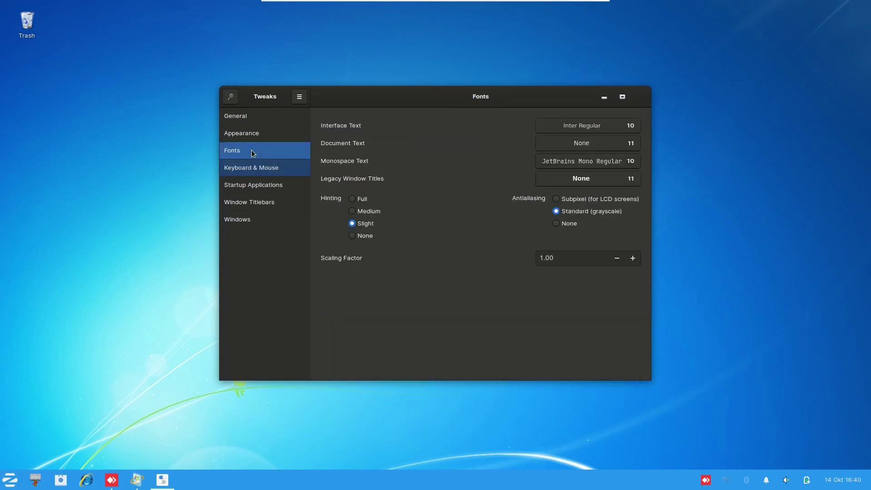
click(607, 127)
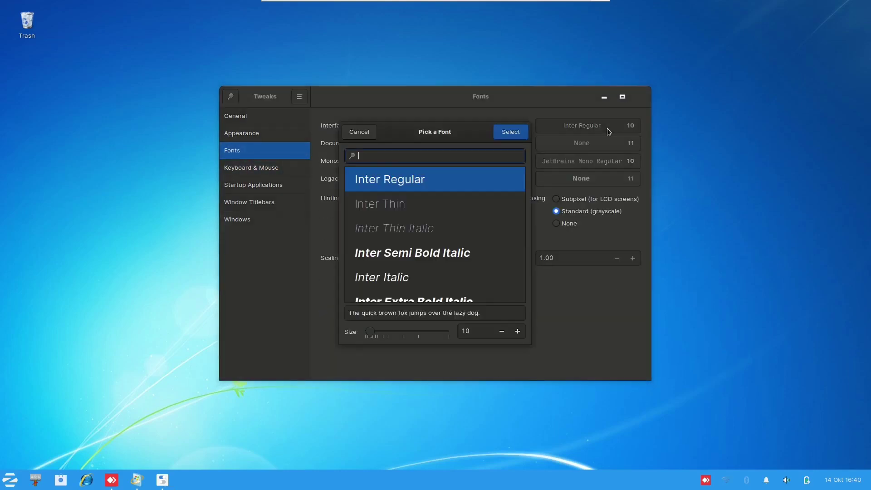
click(423, 275)
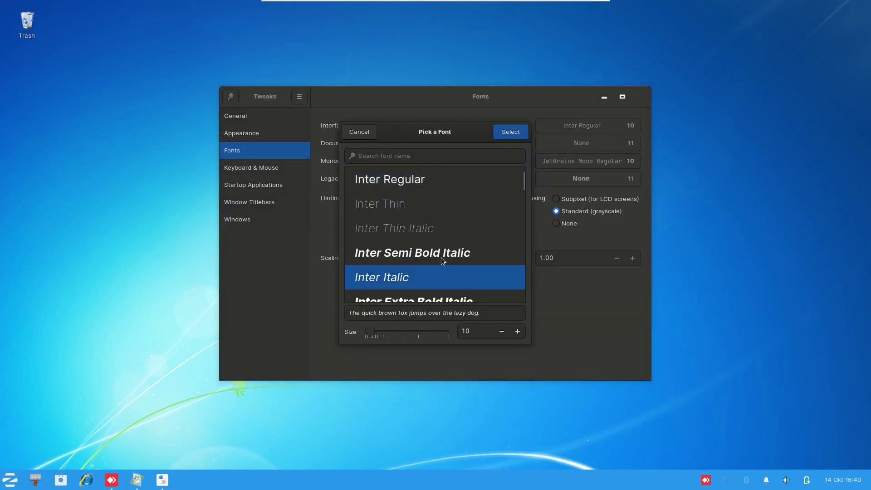
click(516, 134)
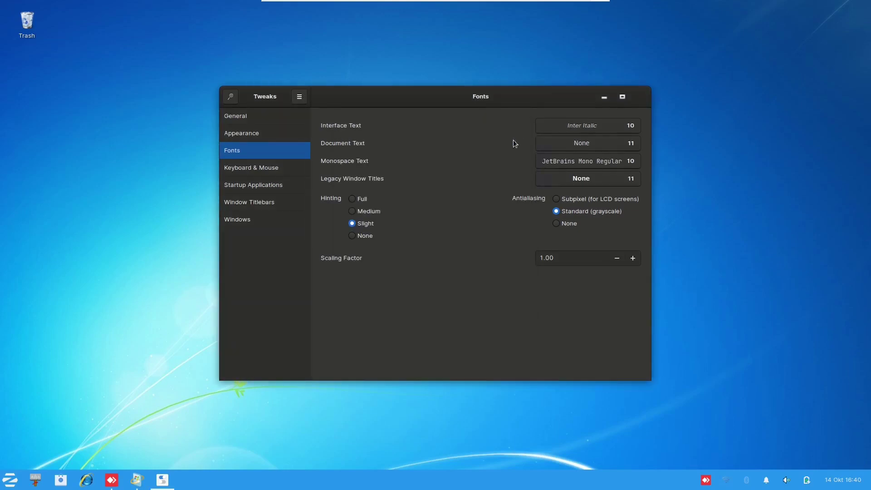
key(super)
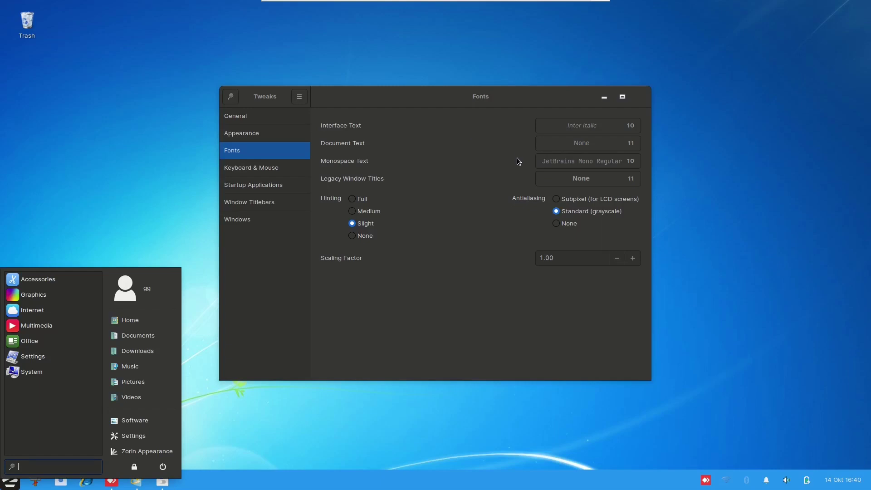
click(516, 157)
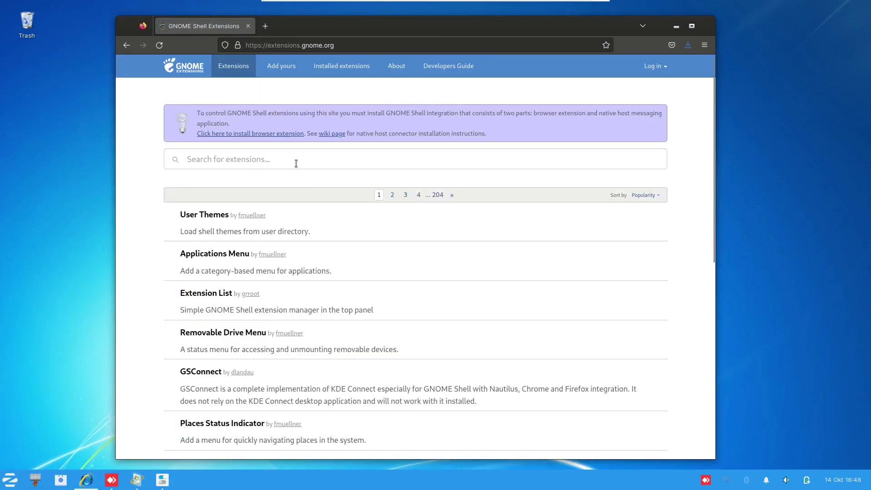
Install the GNOME Shell integration add-on from extensions.gnome.org, and reopen the site through the add-on, closing the old page
click(288, 135)
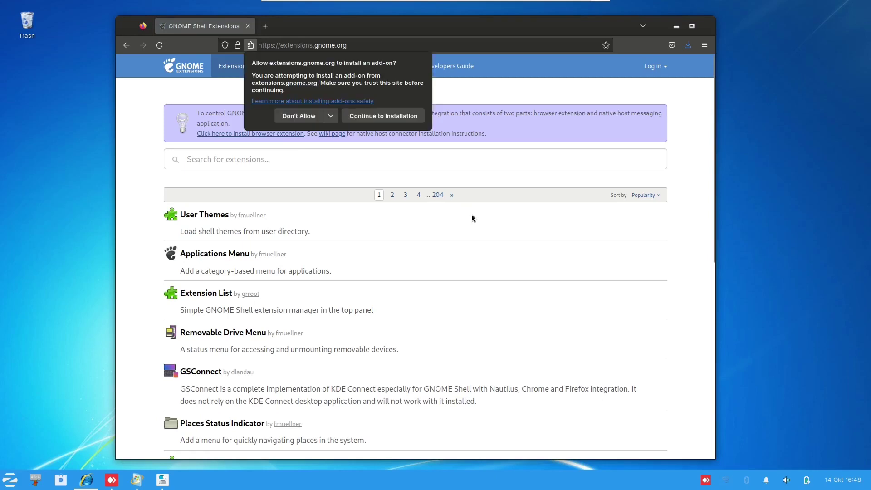
click(359, 117)
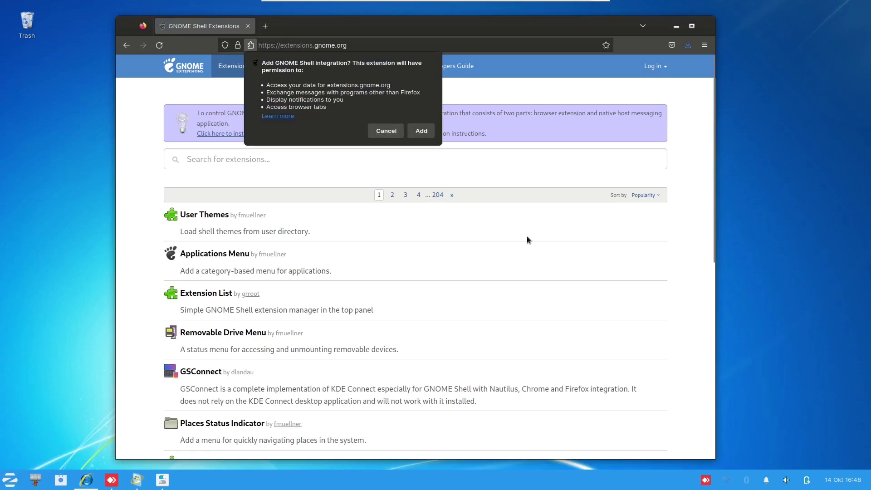
click(416, 133)
click(685, 113)
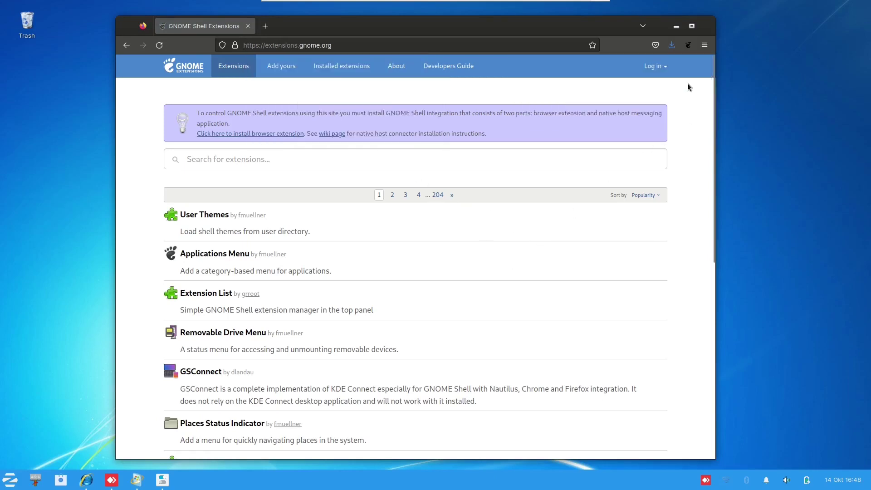
click(689, 45)
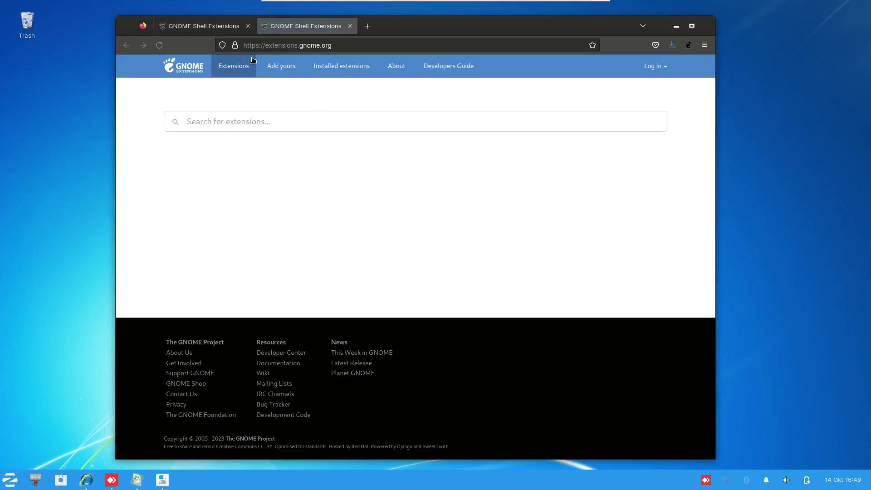
click(248, 26)
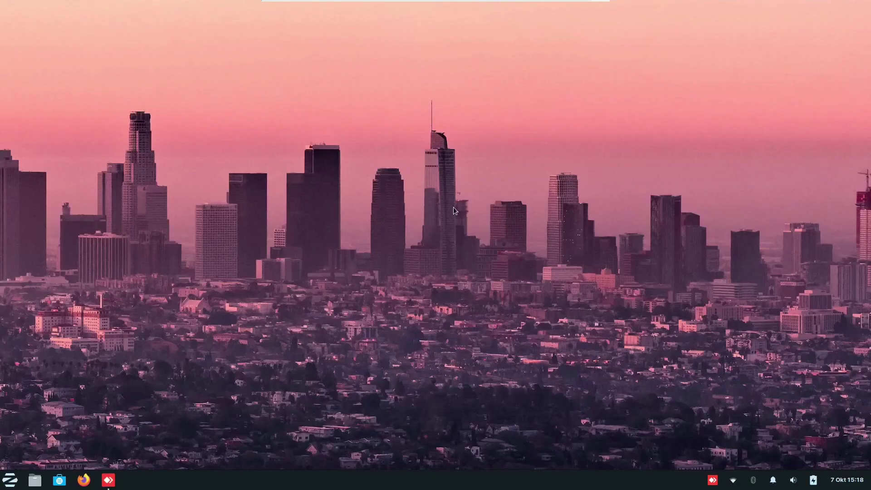
Enable the Trash default icon on the desktop through the desktop settings and close them
right_click(457, 210)
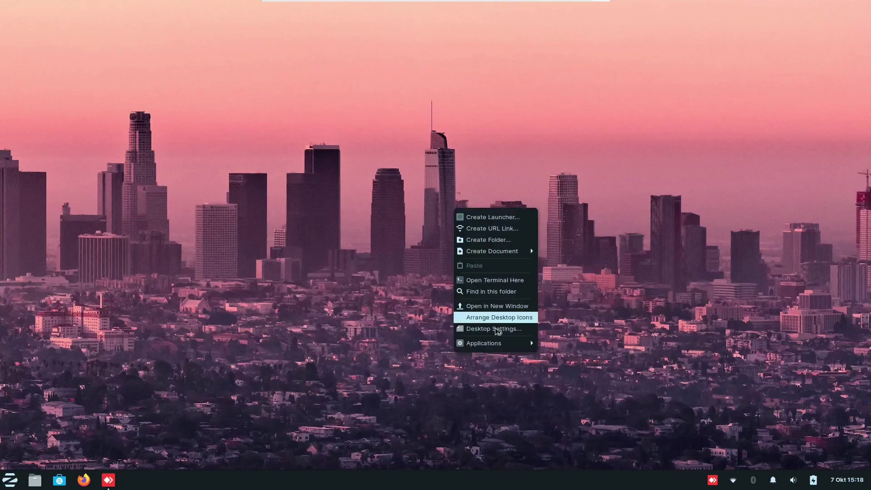
click(495, 329)
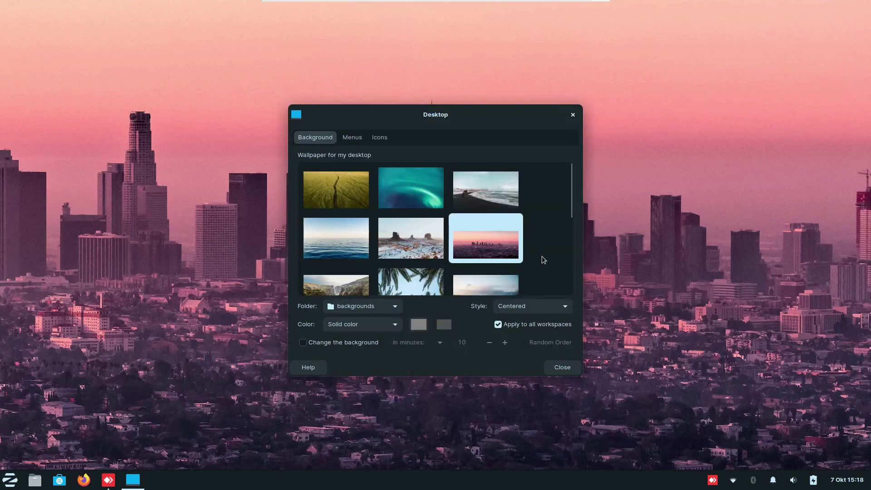
click(349, 141)
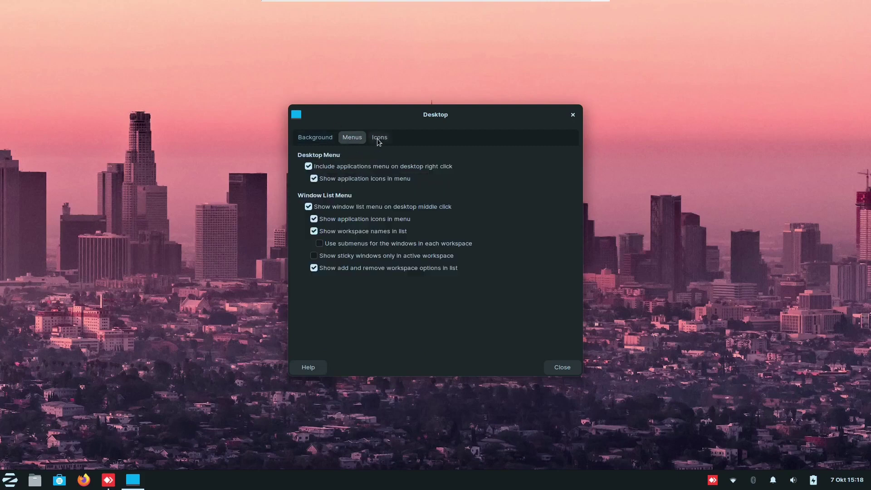
click(379, 141)
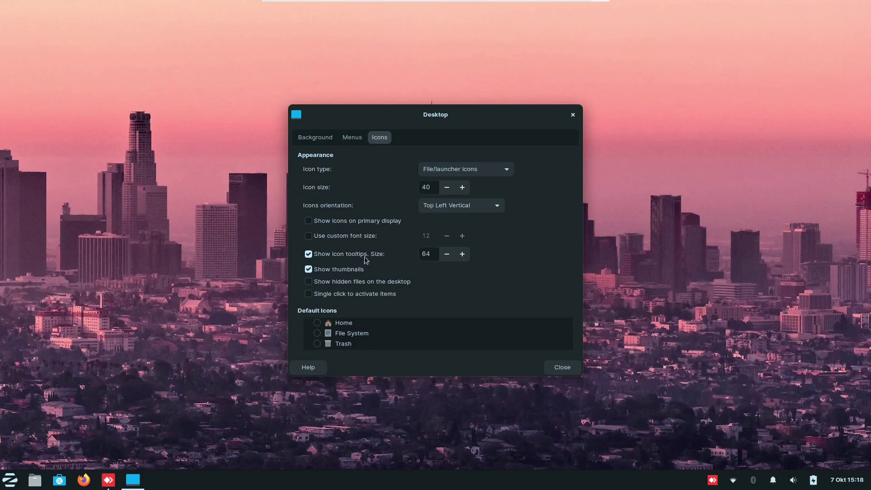
click(318, 344)
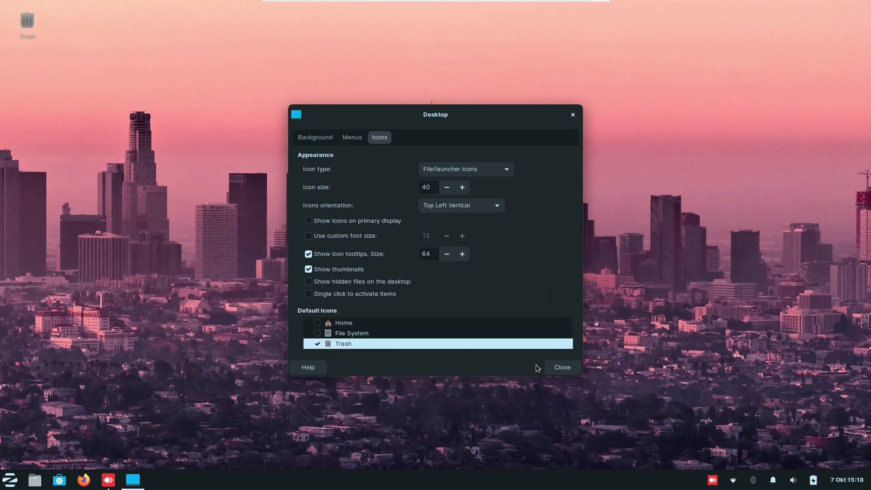
click(562, 367)
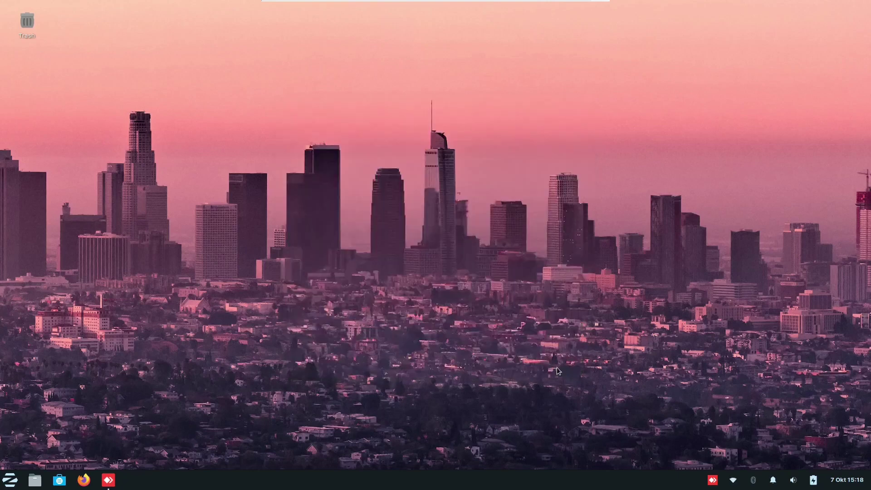
Set the background style of Panel 0 to Solid color in the panel preferences
right_click(545, 478)
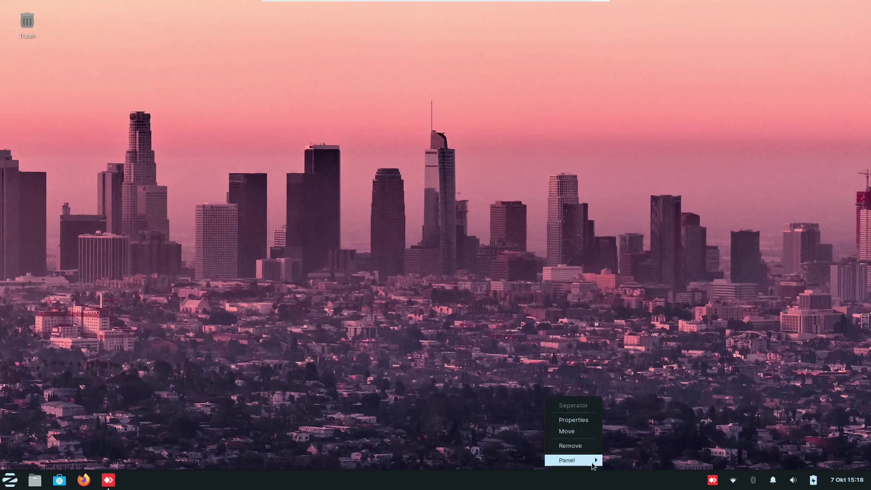
mouse_move(591, 462)
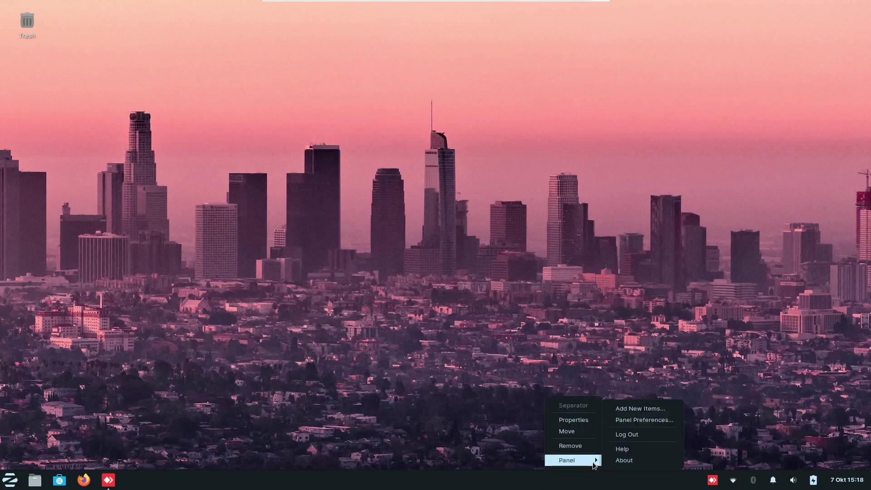
key(Down)
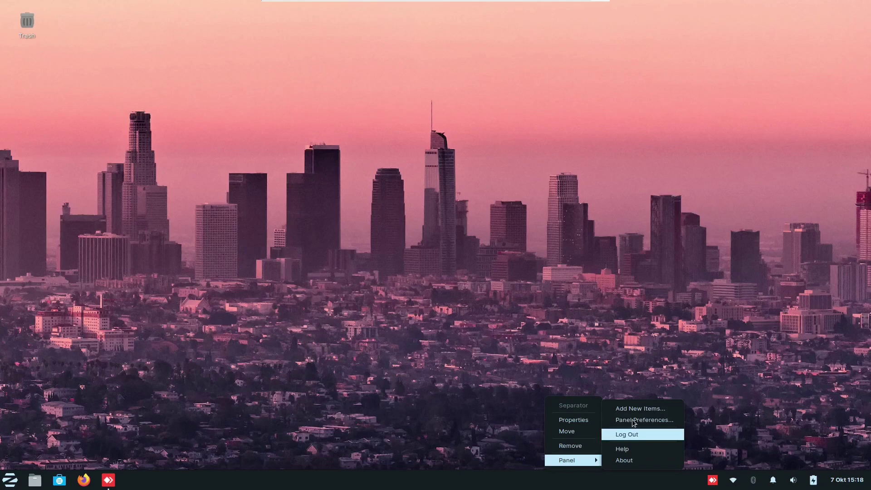
click(634, 421)
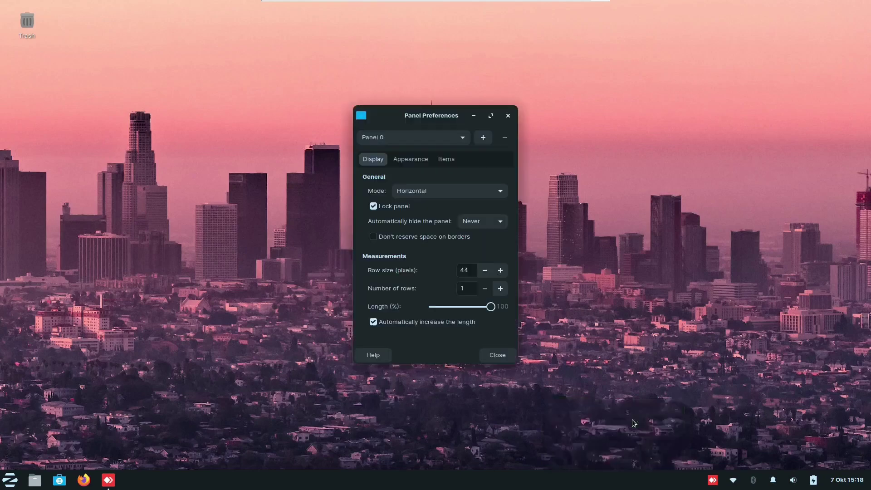
click(446, 159)
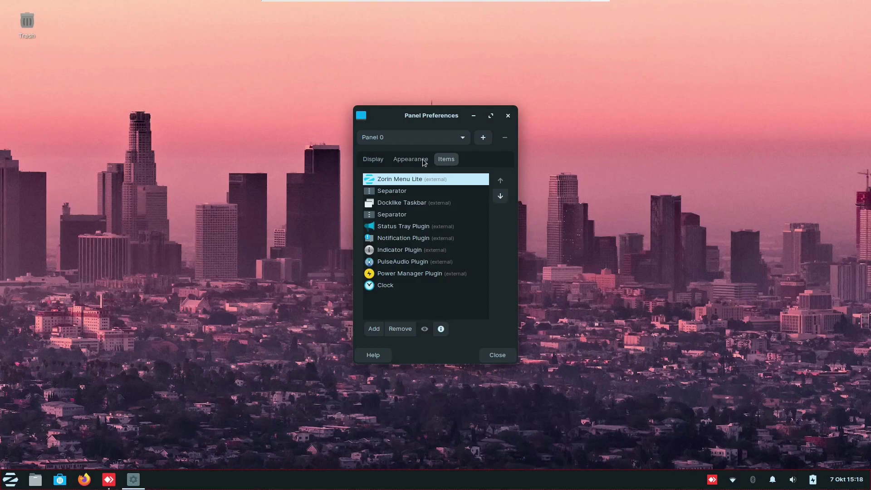
click(424, 162)
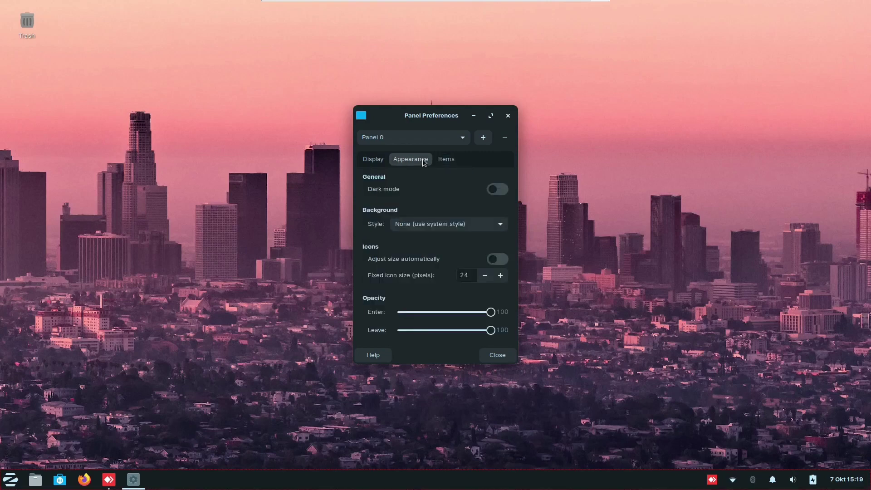
click(449, 229)
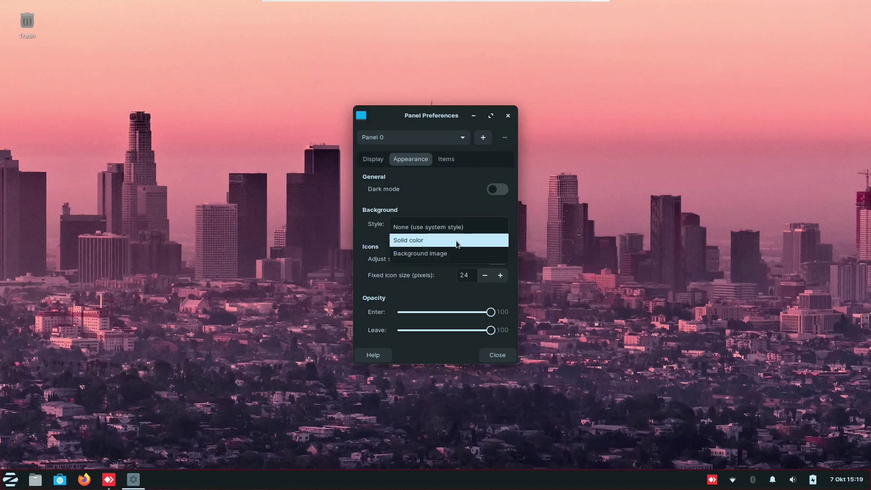
click(458, 244)
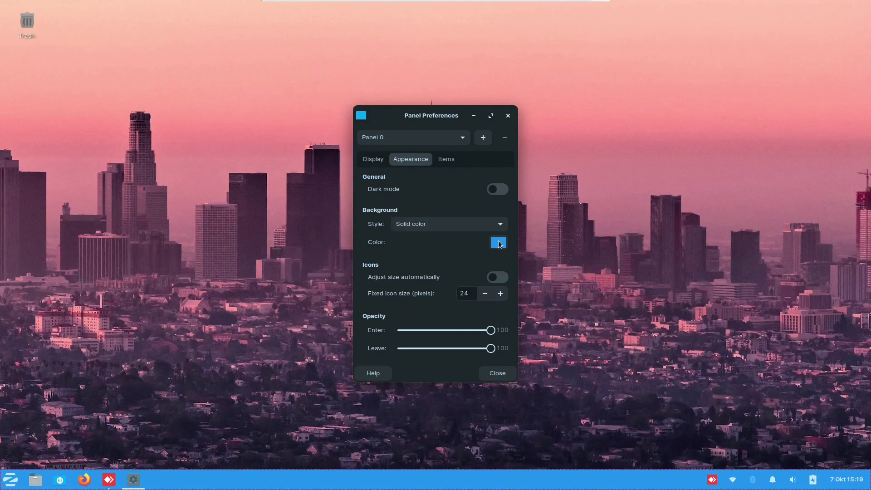
Create a custom light blue panel color, #00B5FC, and apply it to Panel 0
click(500, 242)
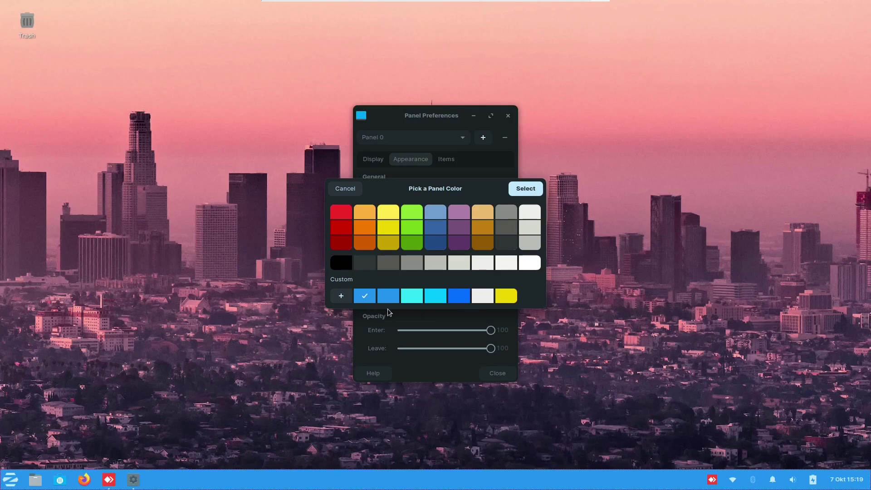
click(341, 297)
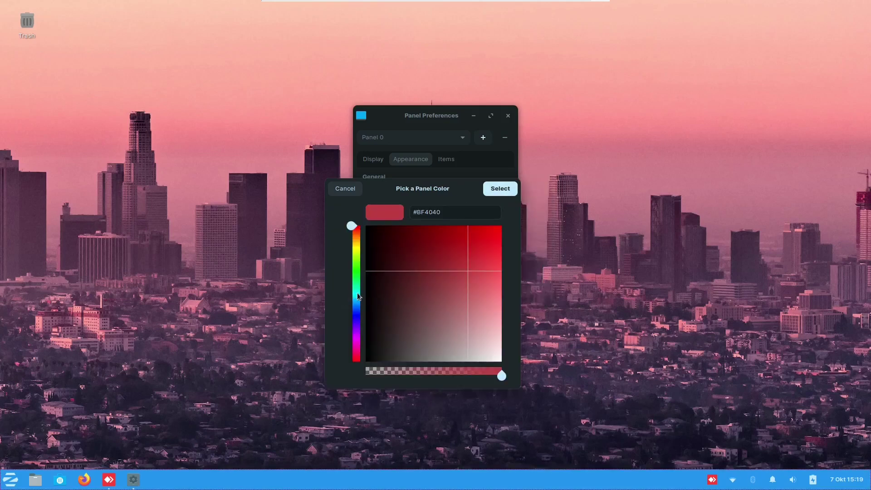
click(358, 296)
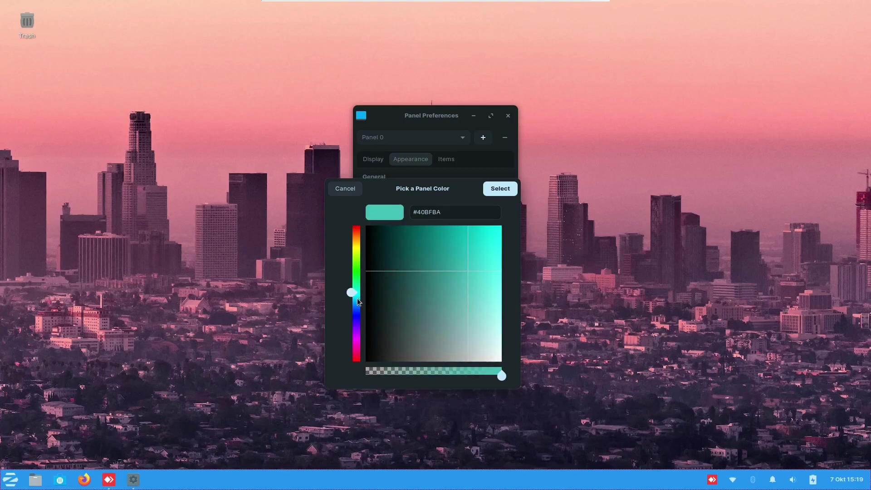
click(358, 299)
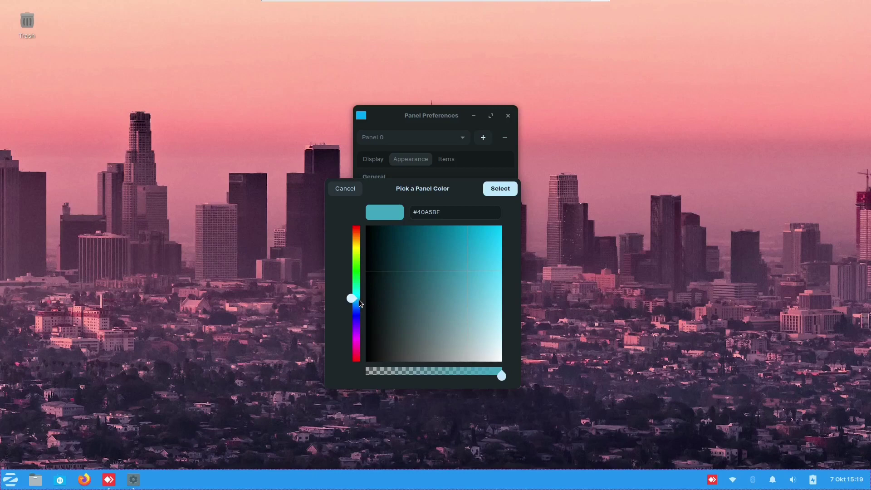
click(360, 300)
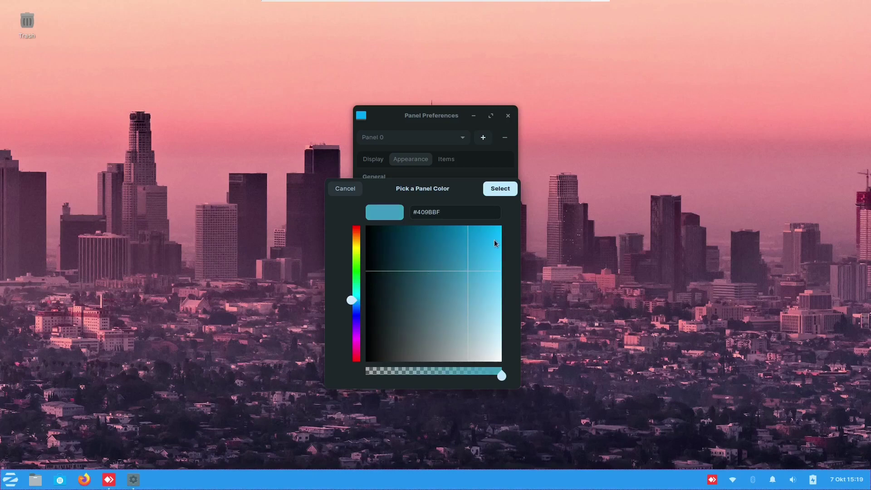
drag(501, 228, 511, 222)
drag(509, 188, 513, 195)
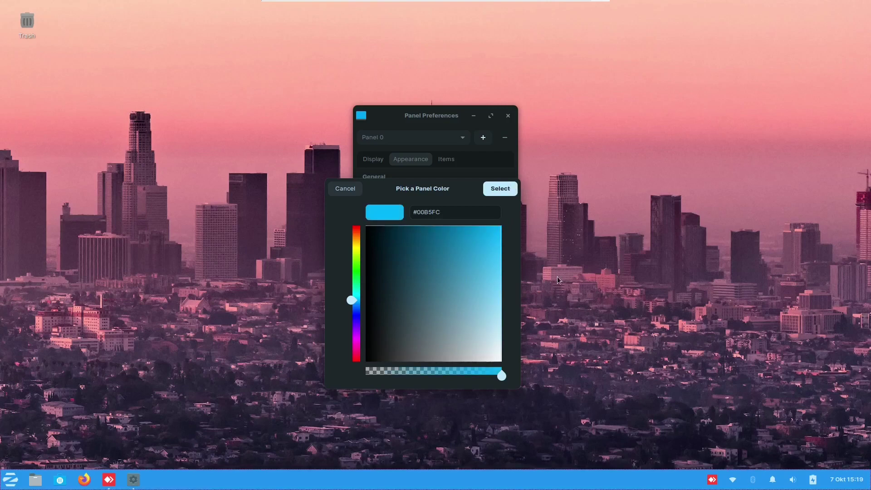
key(Return)
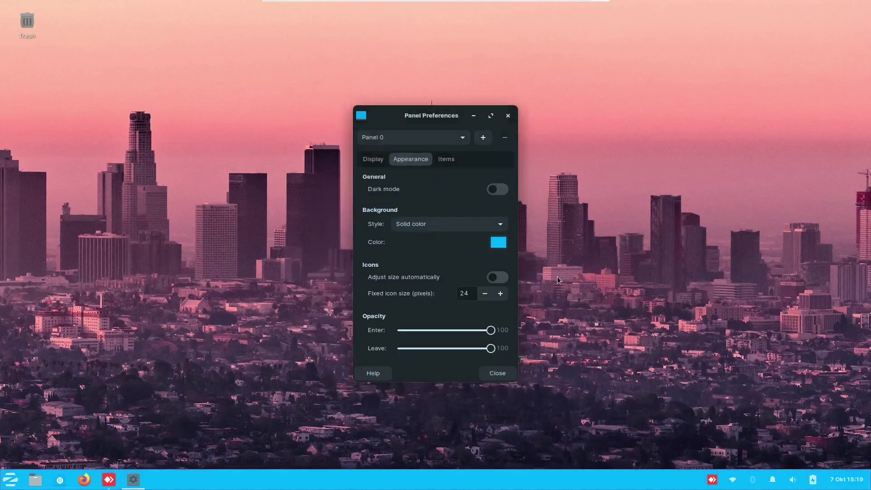
Change the Panel 0 background to the deep blue saved among the custom colors
click(505, 245)
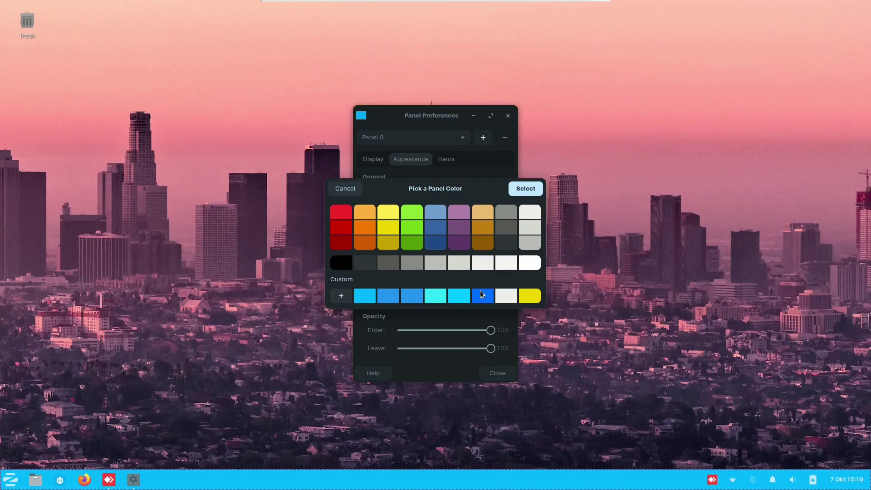
click(482, 294)
key(Return)
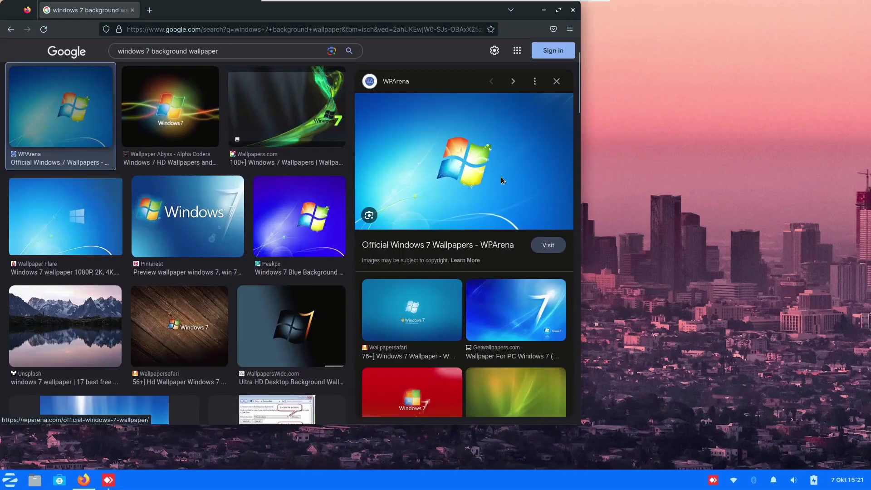
Save the previewed Official Windows 7 Wallpapers image from WPArena as win7.jpg in the Downloads folder
right_click(501, 178)
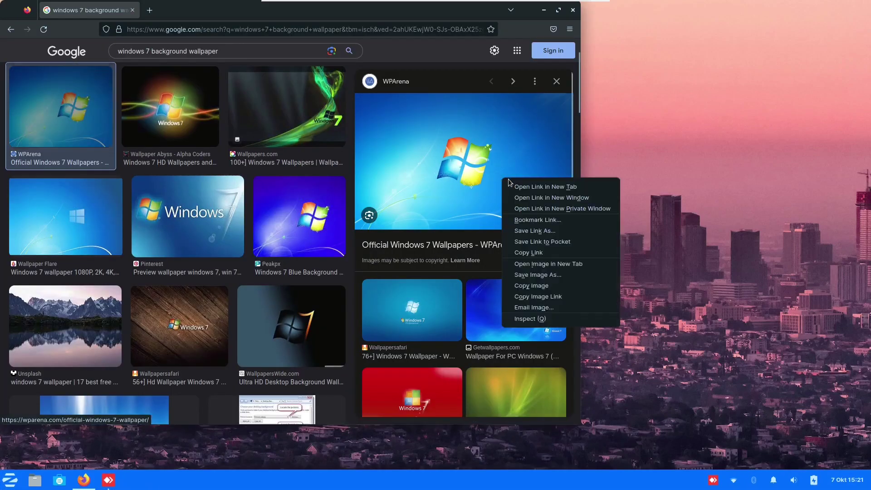
click(552, 275)
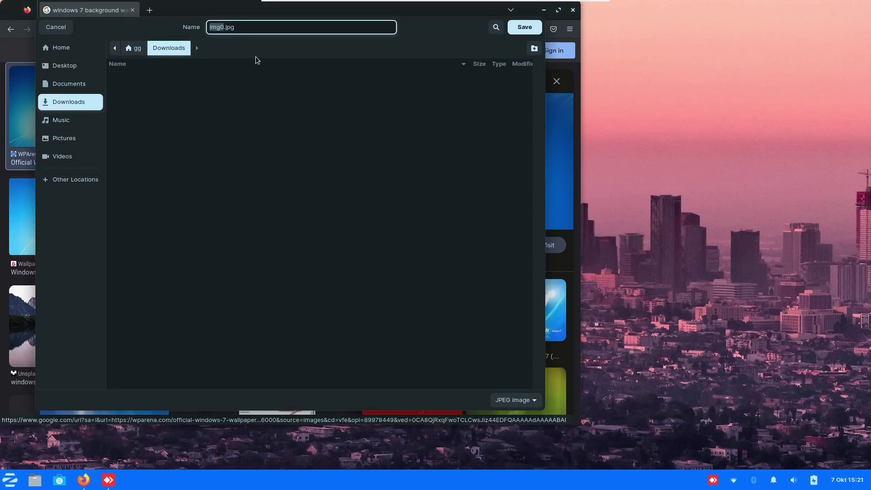
text(win7)
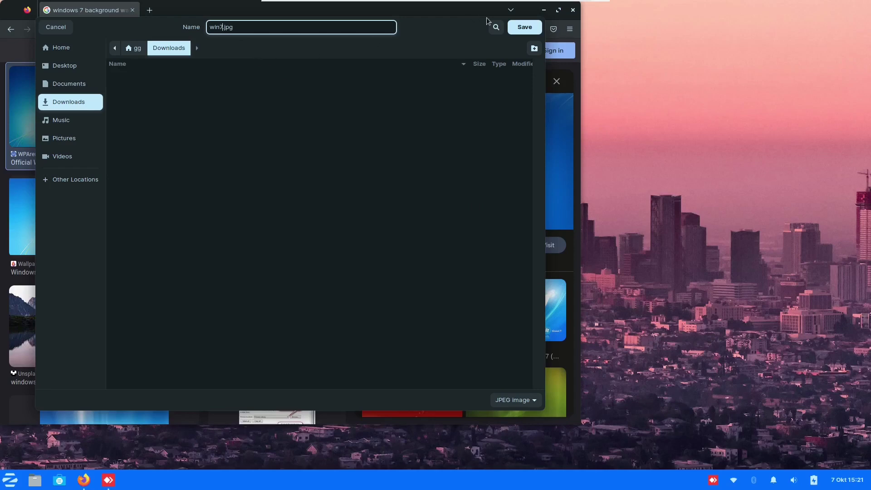
click(520, 28)
Set the Windows 7 image from the Downloads folder as the desktop wallpaper and close the desktop settings
right_click(699, 162)
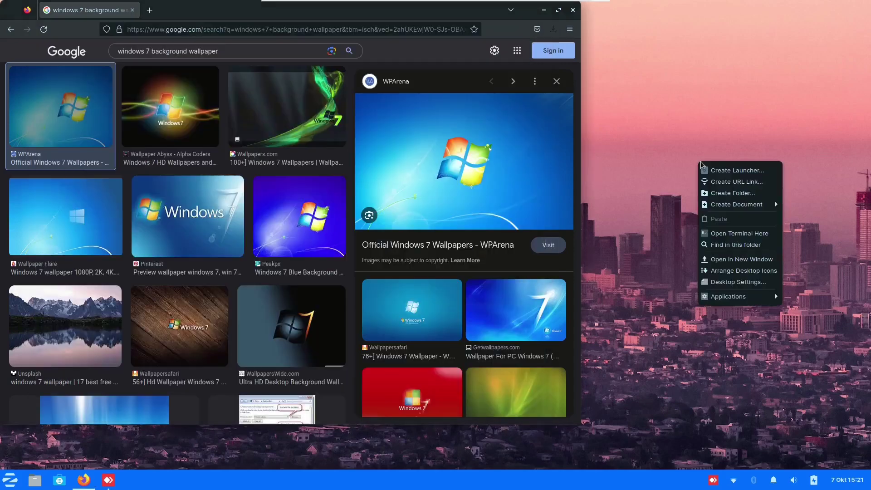
click(730, 282)
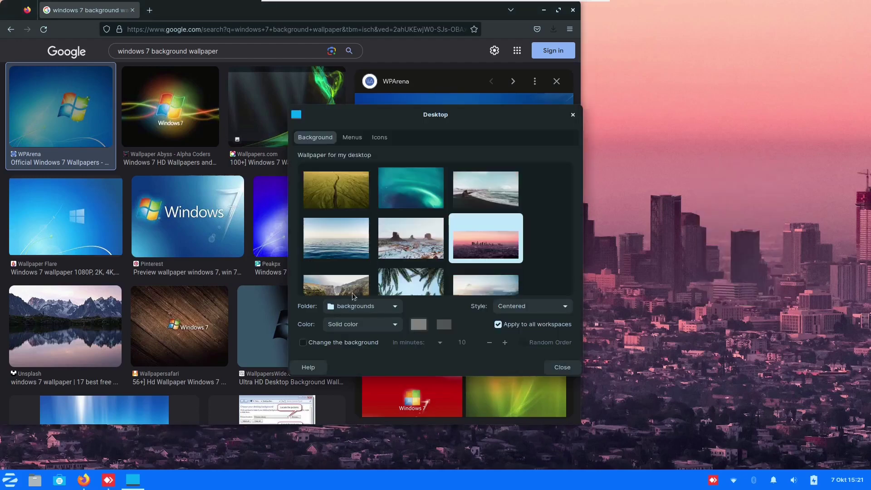
click(360, 307)
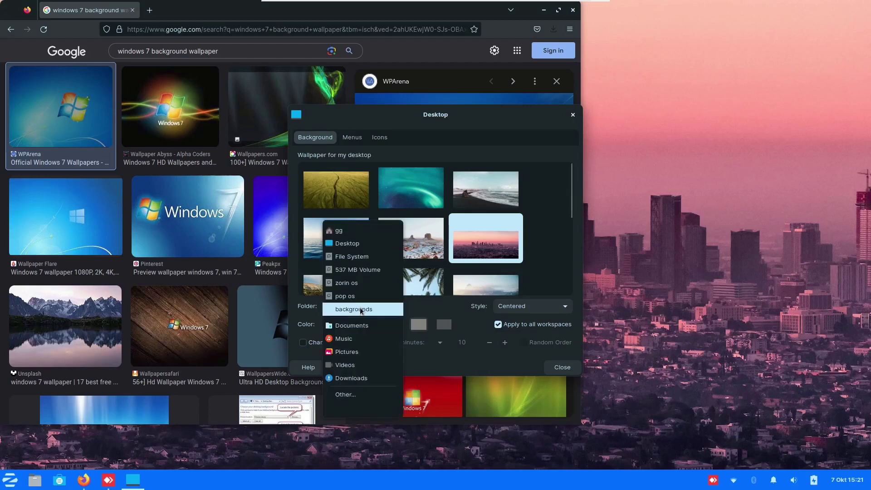
key(Down)
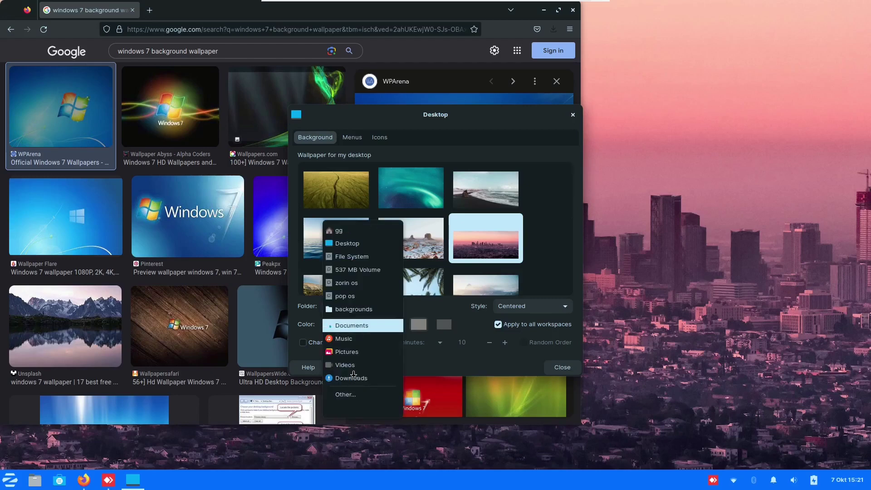
click(353, 378)
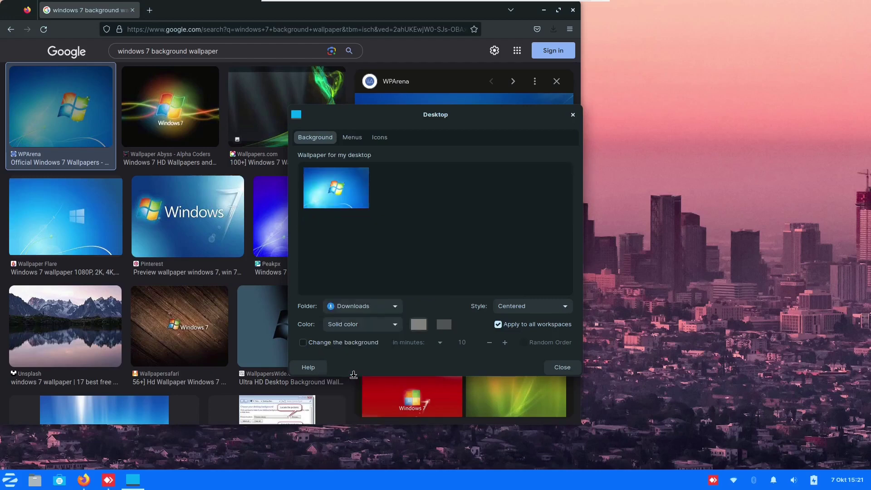
click(338, 193)
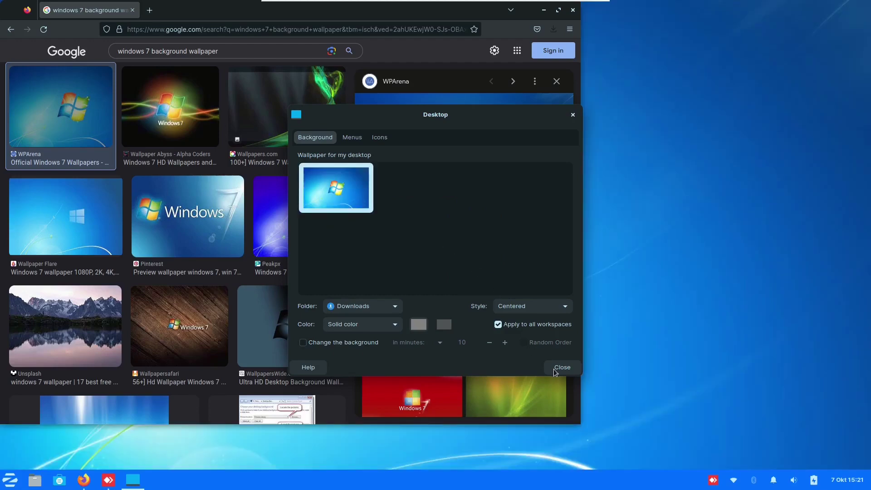
click(562, 367)
Try the Stretched and Zoomed wallpaper styles in the desktop settings, then set the style back to Centered
right_click(626, 254)
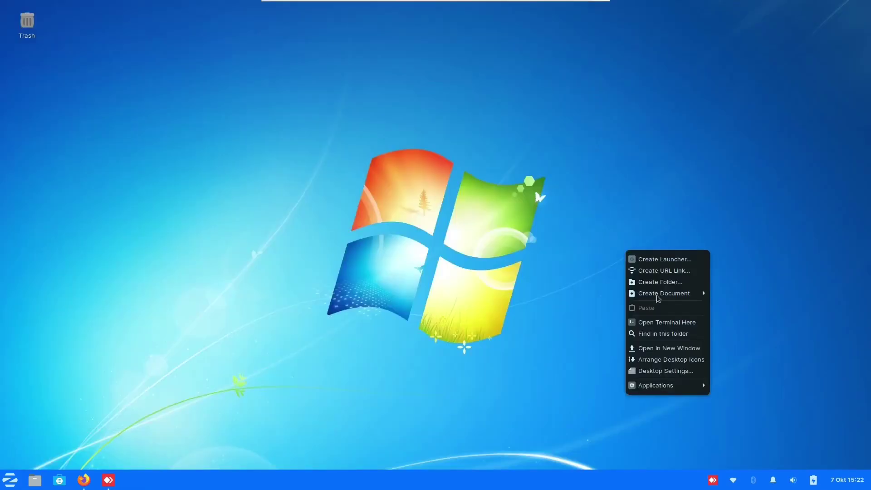
click(670, 371)
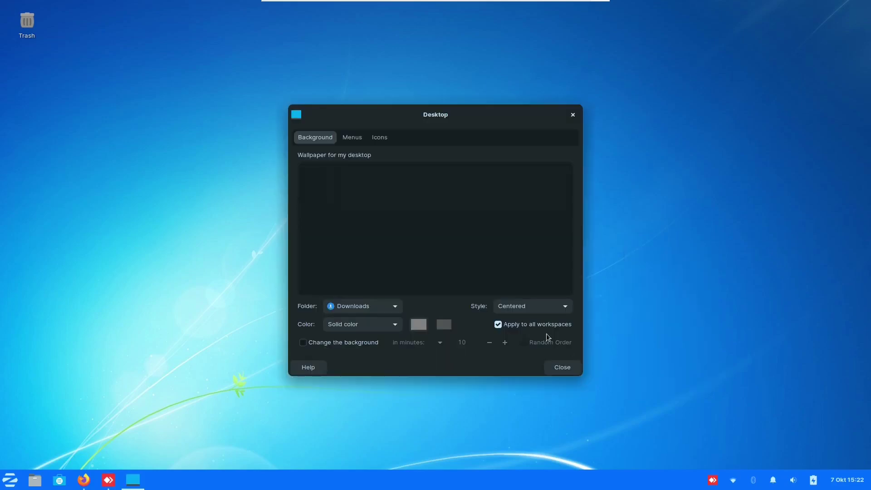
click(532, 312)
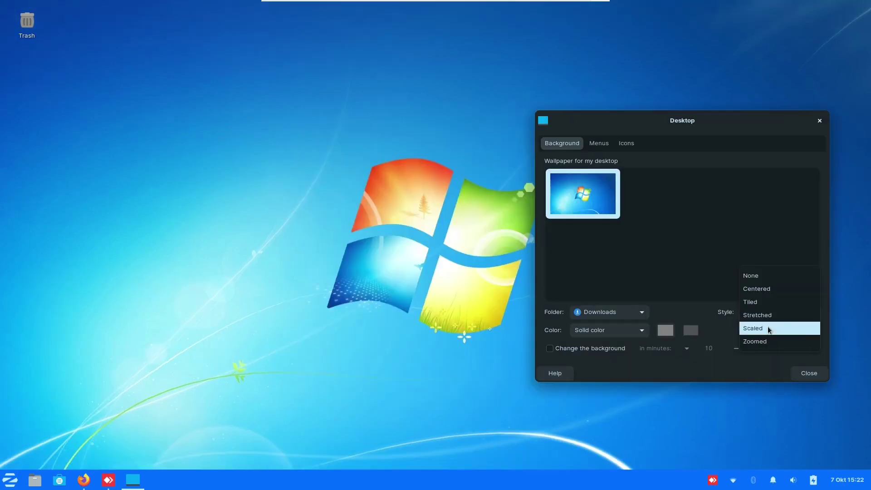
key(Escape)
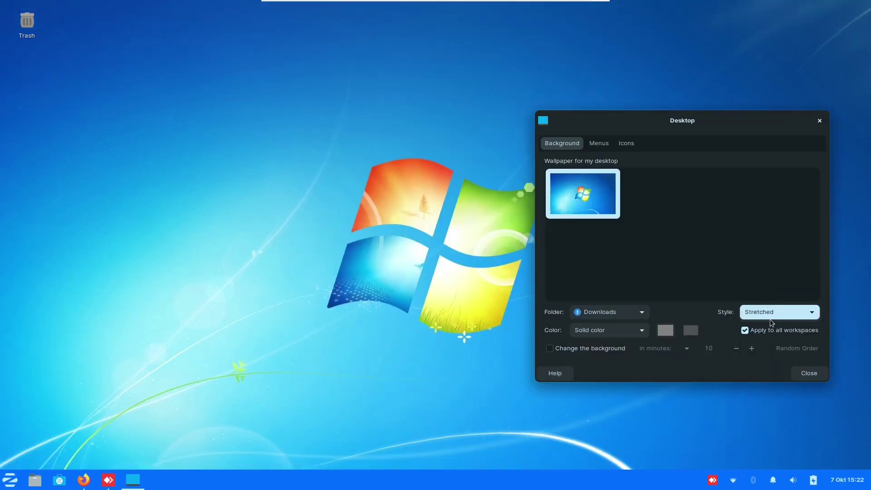
scroll(771, 313, down, 2)
click(769, 308)
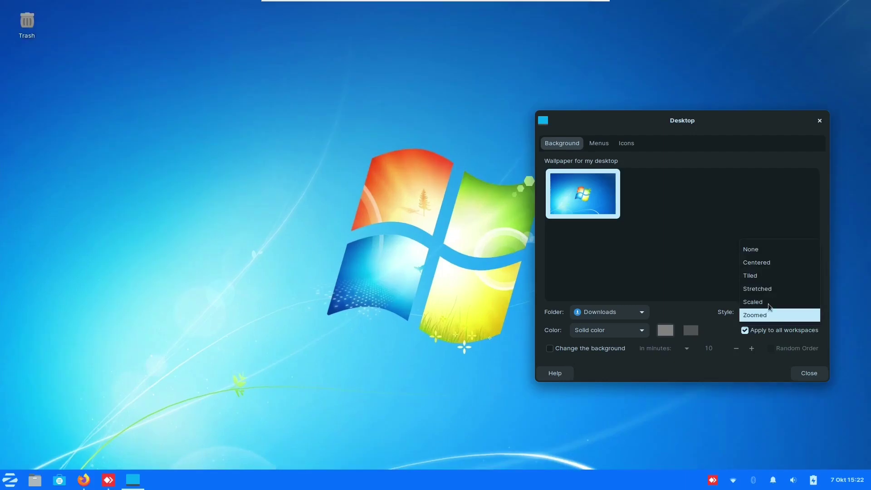
click(769, 267)
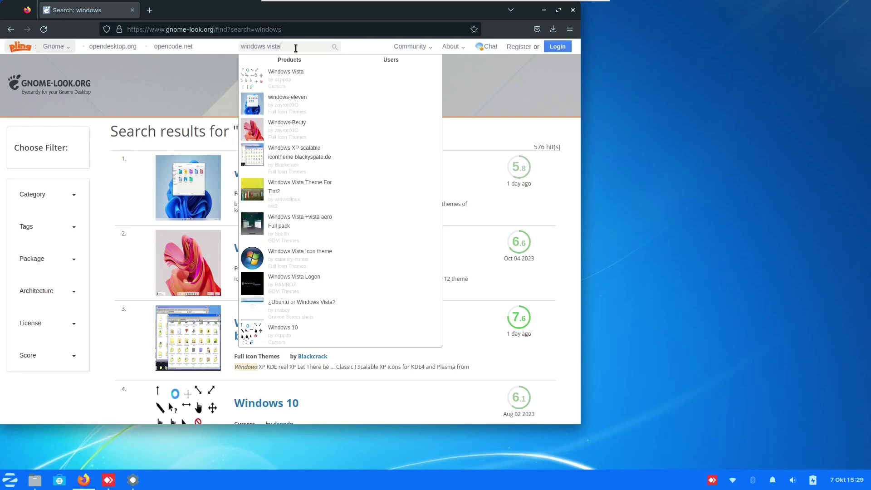
Open the Windows Vista Icon theme among the gnome-look.org search suggestions and start the download of its Windows Vista.tar.xz file
click(300, 262)
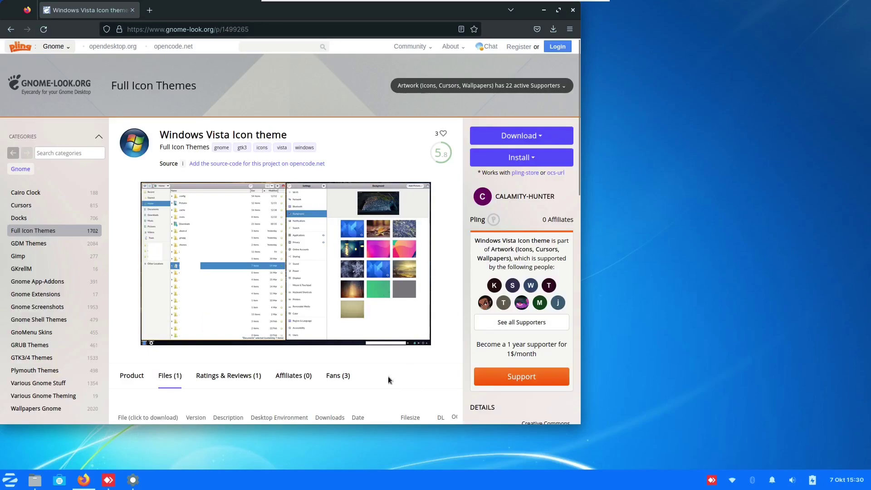
scroll(347, 367, down, 5)
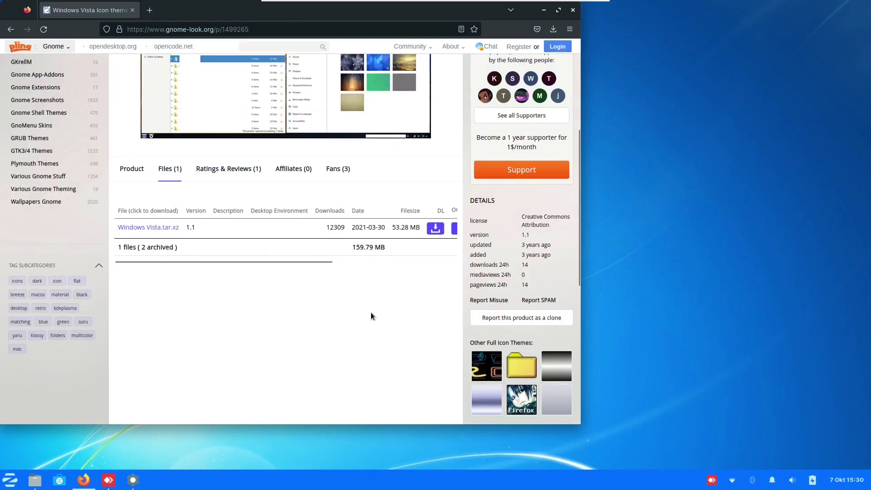
scroll(434, 227, down, 1)
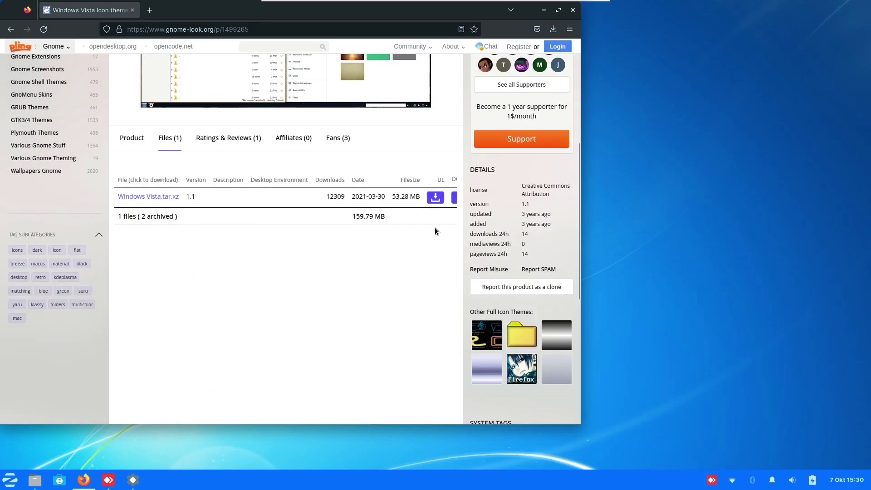
scroll(433, 198, down, 3)
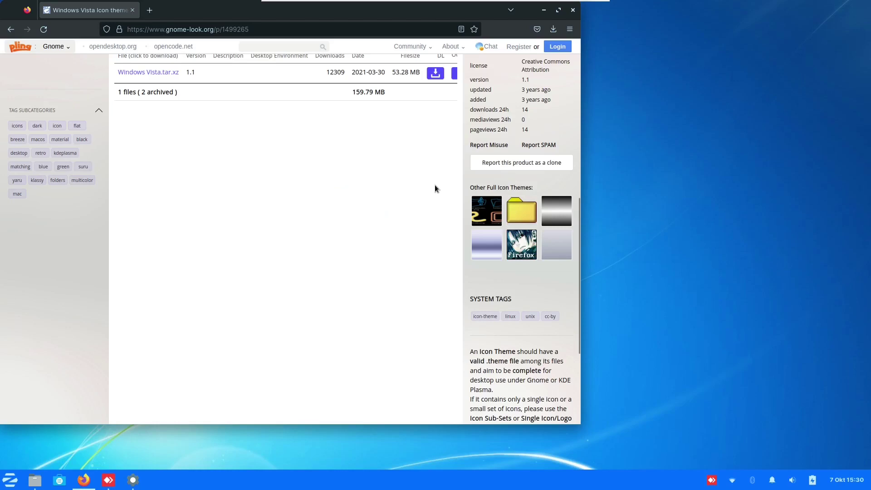
scroll(435, 185, up, 1)
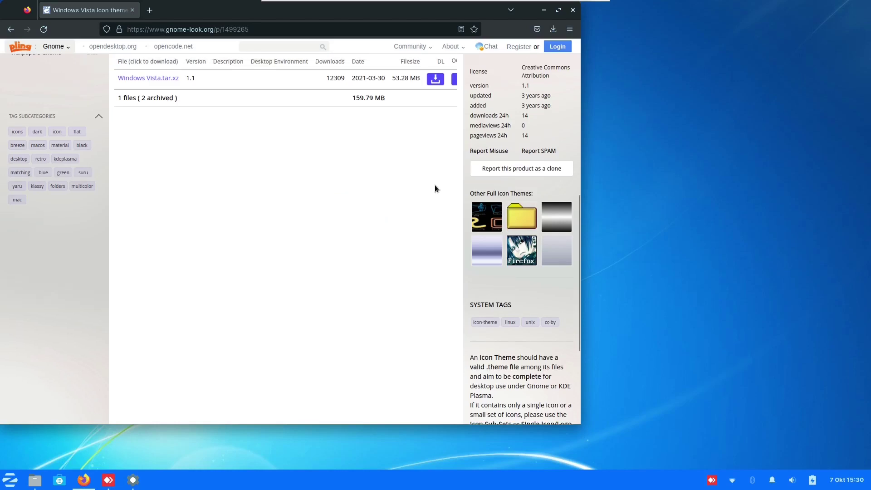
scroll(434, 188, up, 3)
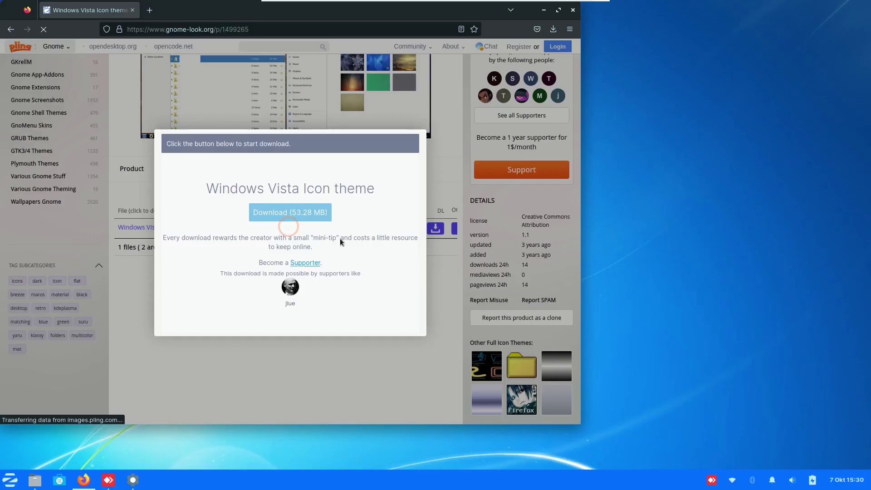
click(316, 216)
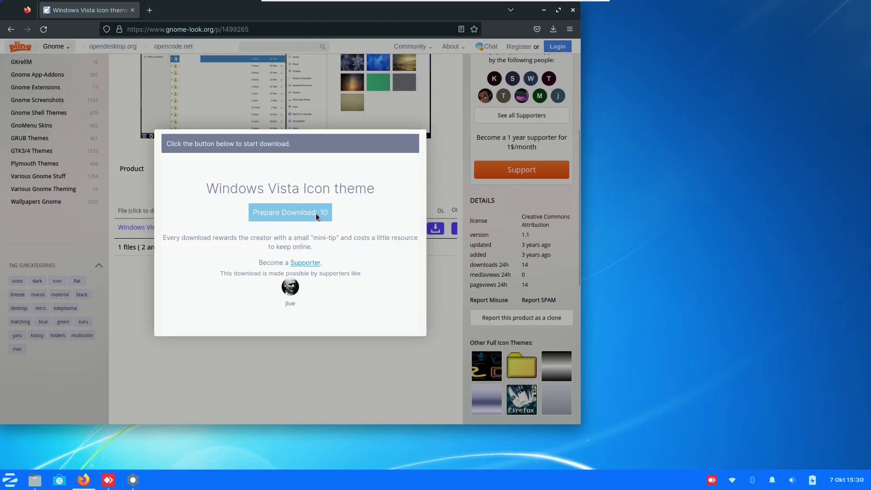
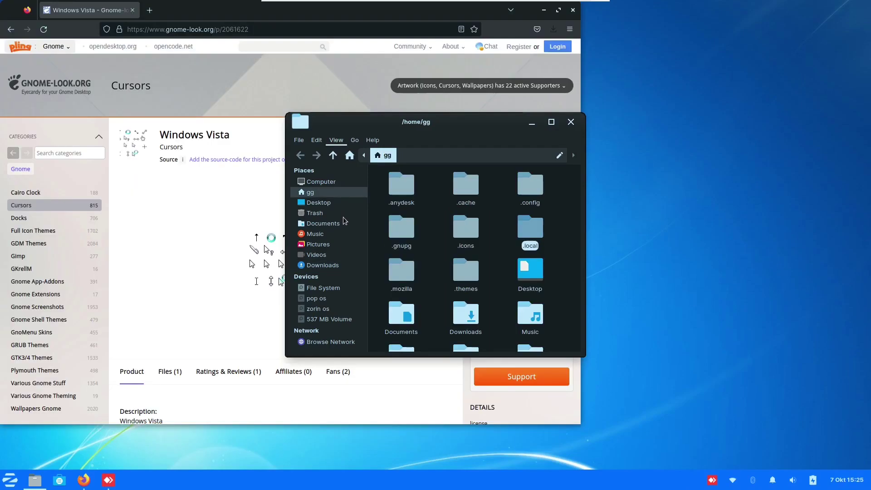
Turn off the display of hidden files in the home folder and turn it back on
key(ctrl+h)
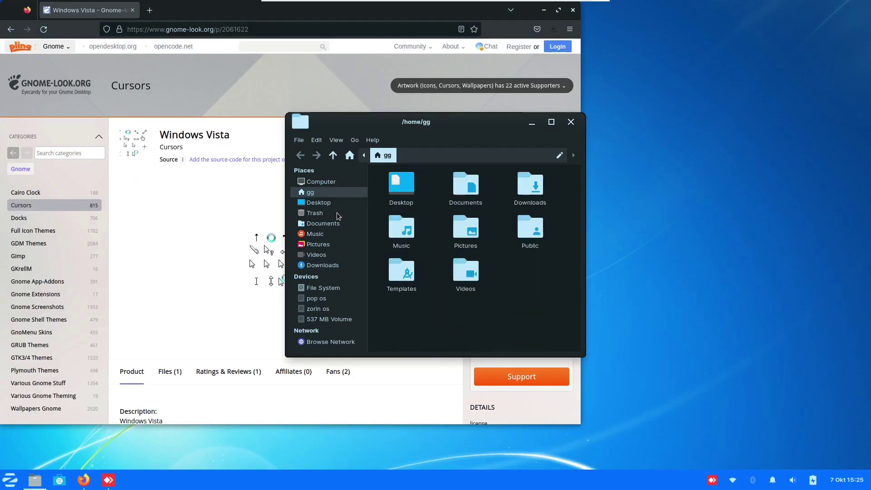
click(336, 140)
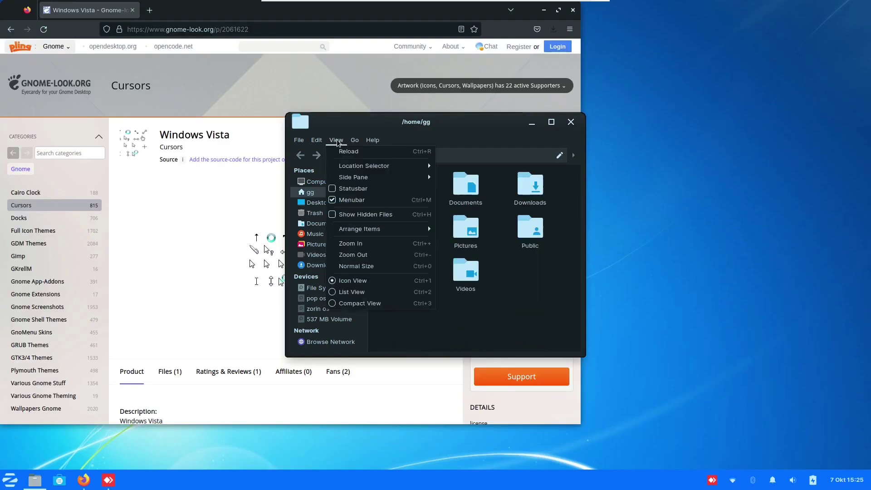
click(353, 220)
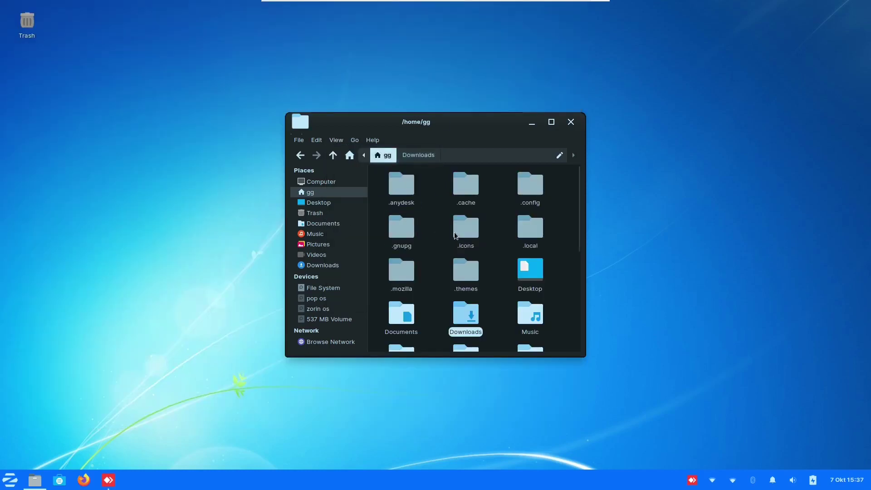
Paste the Windows Vista icon theme folder into the hidden .icons folder of the home directory
double_click(456, 232)
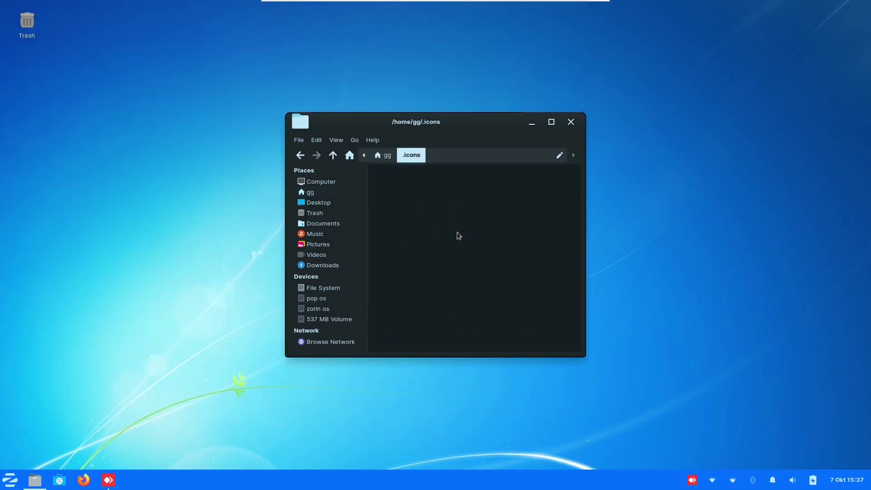
key(ctrl+v)
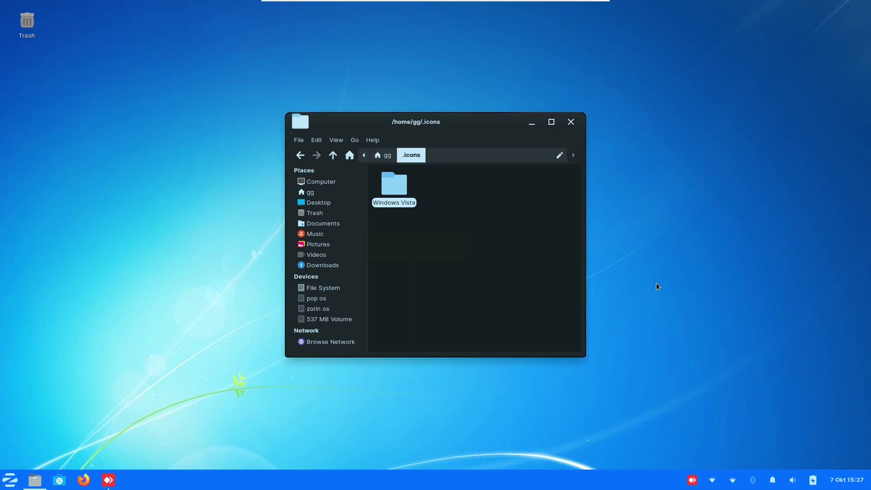
click(425, 294)
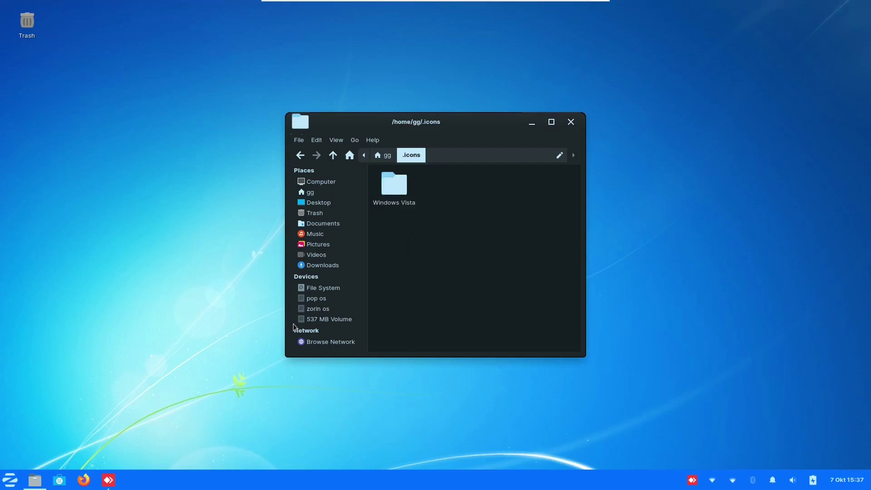
Set the icon theme to Windows Vista in the Zorin Appearance theme settings and close the settings window
click(148, 416)
key(super)
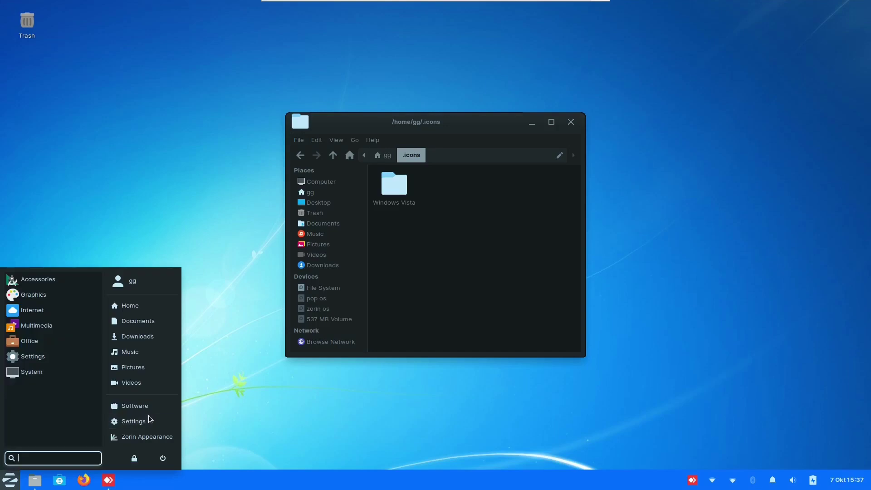
click(157, 434)
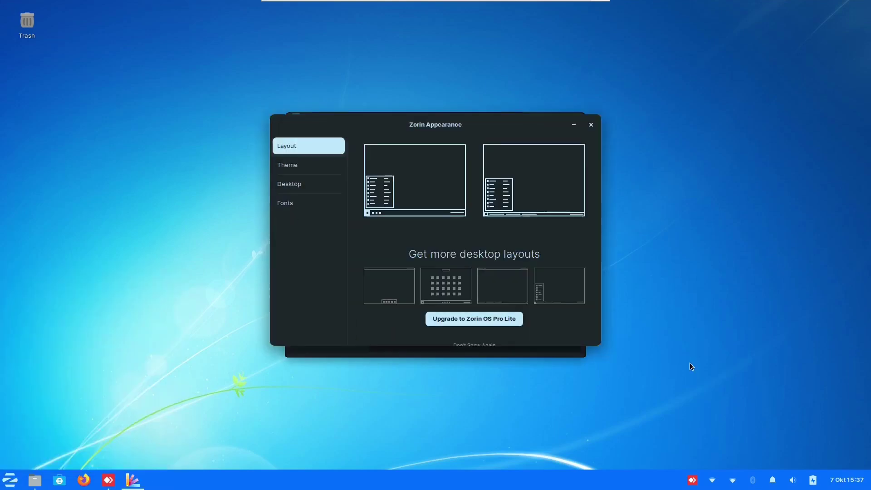
click(341, 167)
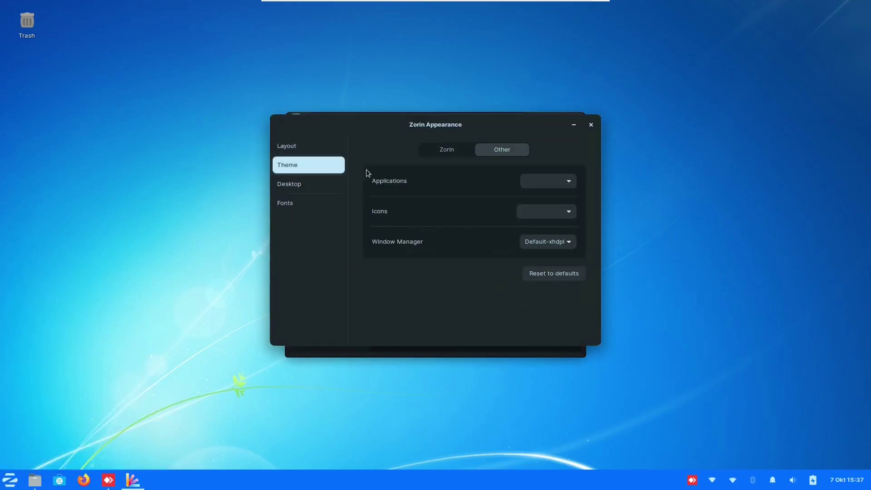
click(554, 216)
click(543, 241)
click(538, 216)
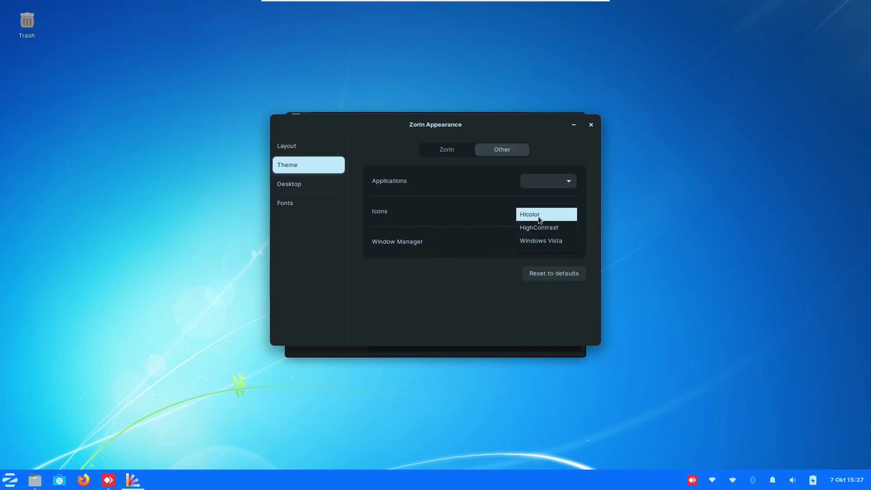
click(554, 242)
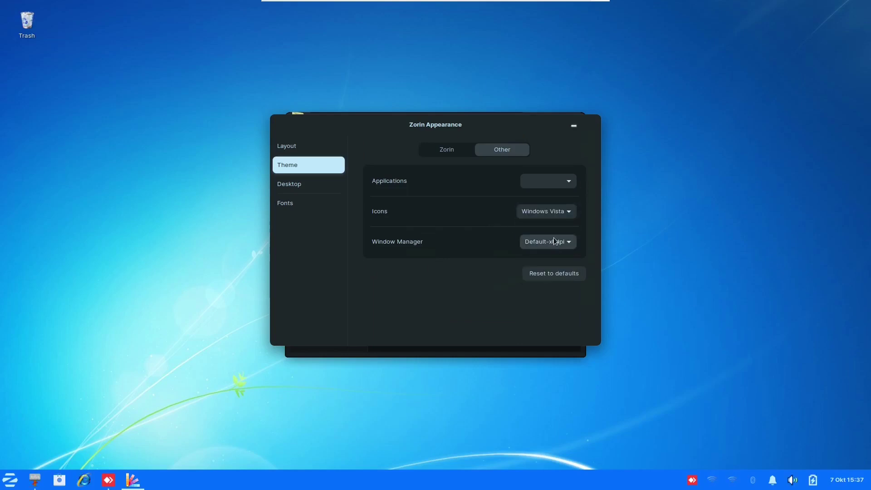
click(560, 183)
click(584, 144)
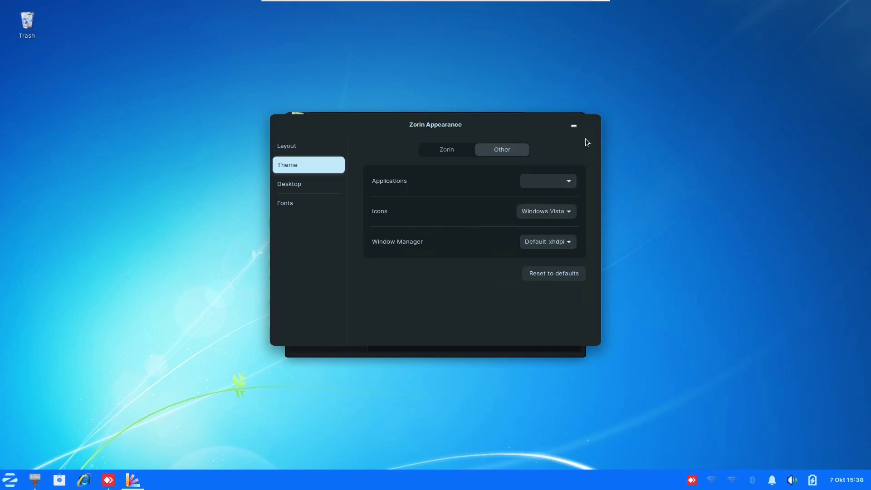
click(592, 126)
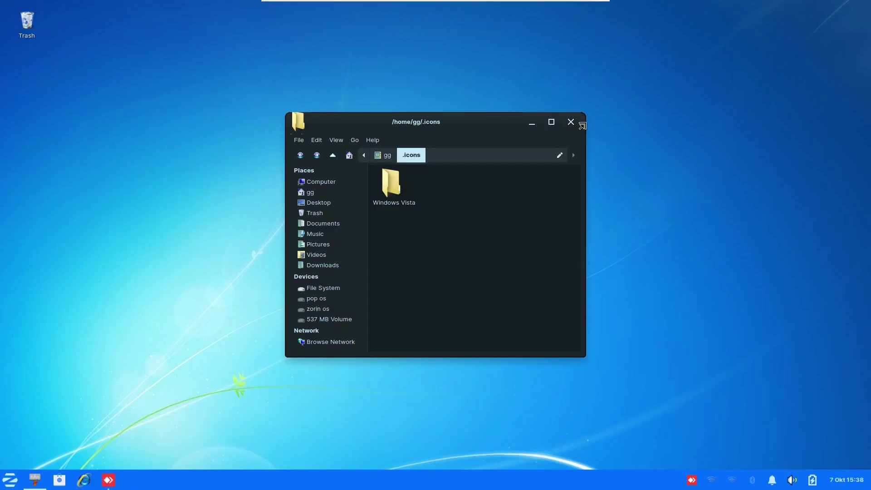